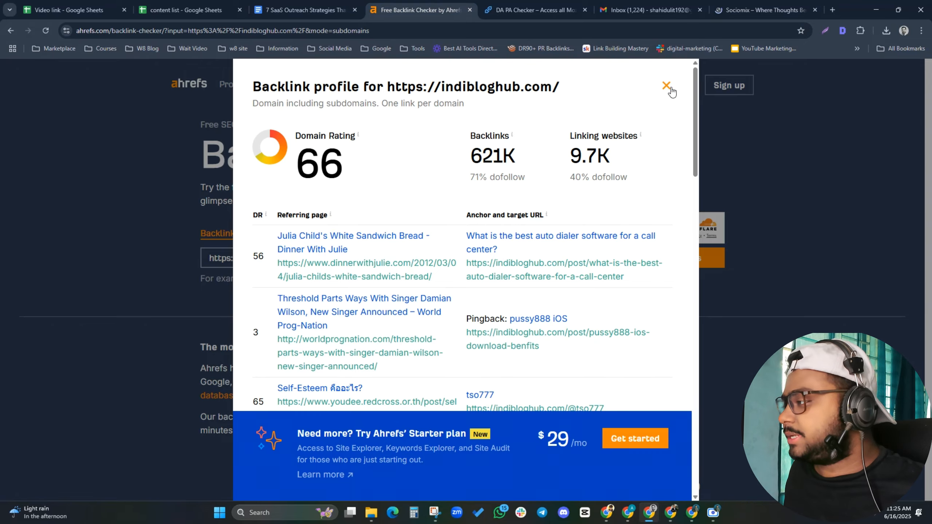
Close the indibloghub.com backlink profile, paste sociomix.com into Ahrefs, and switch to the DA PA checker
click(666, 85)
key(ctrl+a)
text(https://www.sociomix.com/)
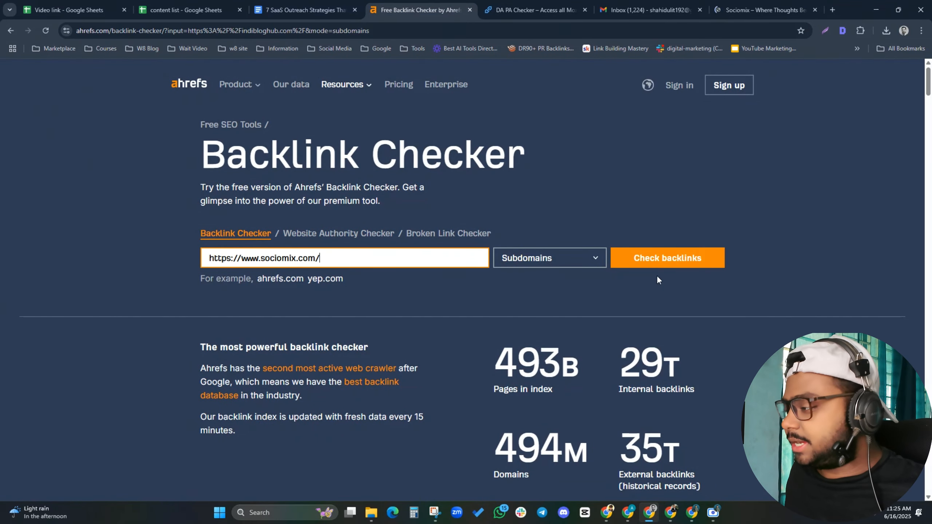
click(531, 5)
scroll(433, 109, up, 2)
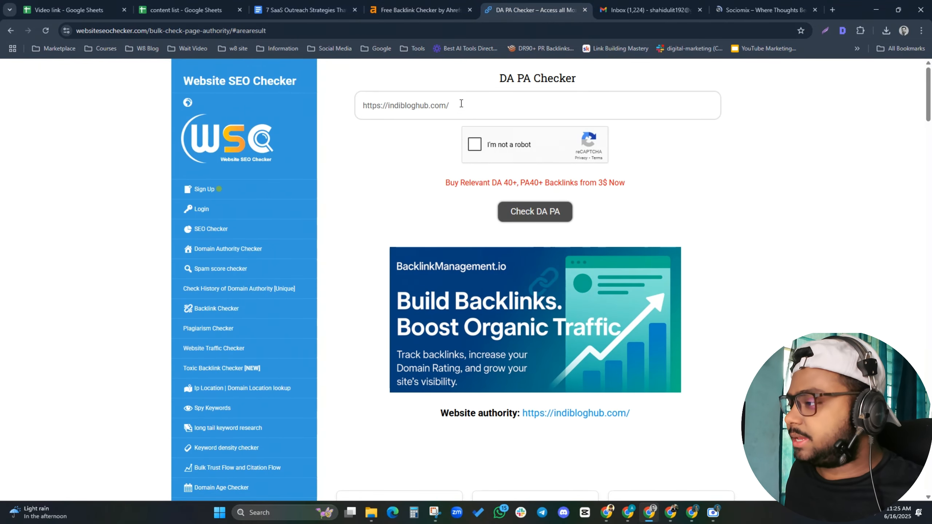
click(461, 104)
key(ctrl+a)
text(https://www.sociomix.com/)
click(470, 150)
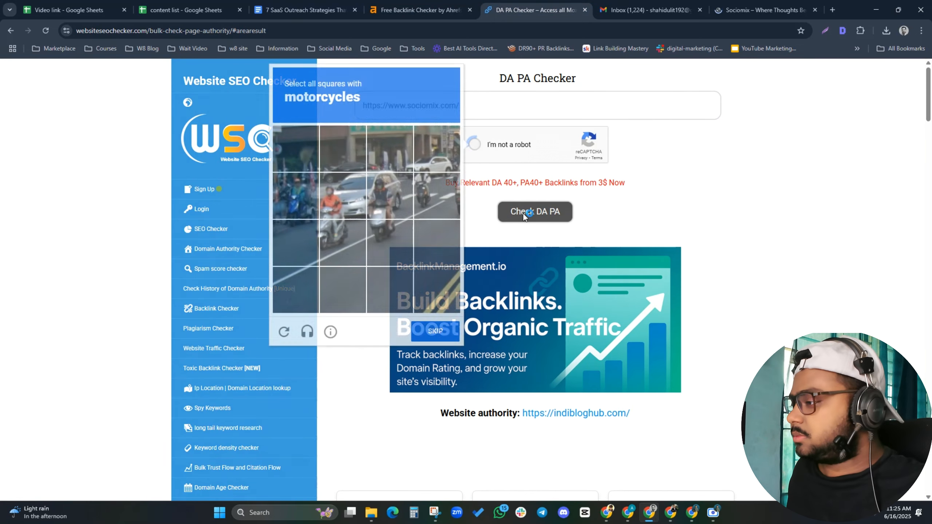
click(523, 212)
click(398, 10)
Review the results (DA 43, PA 49, 1% spam score) and move to the Sociomix homepage
key(ctrl+Tab)
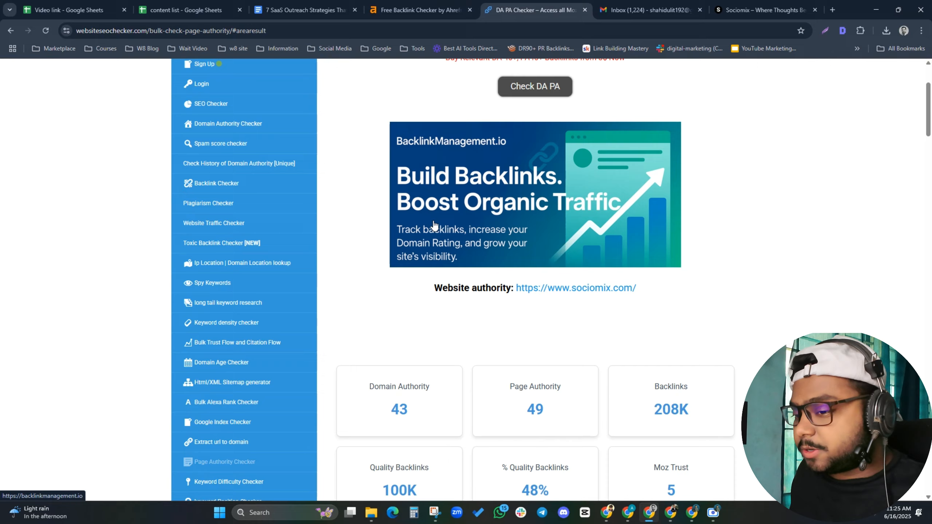
scroll(436, 230, down, 3)
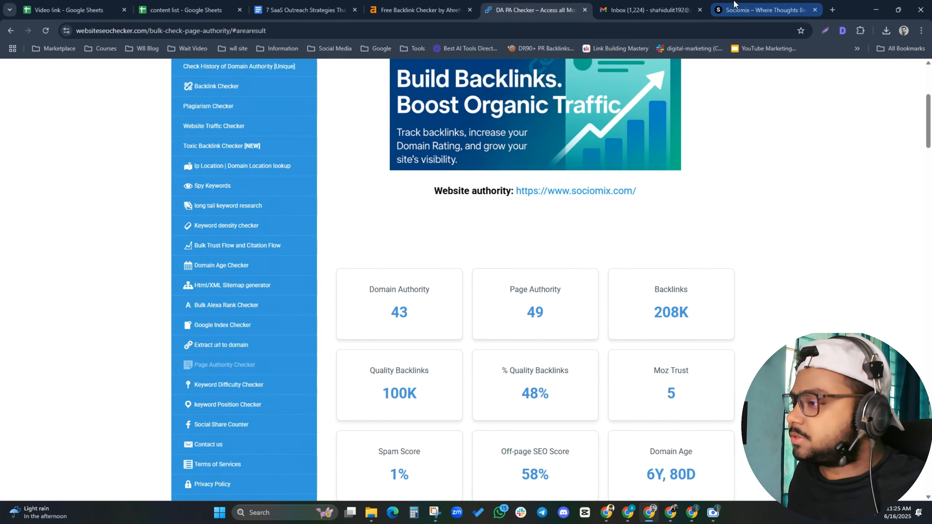
click(747, 4)
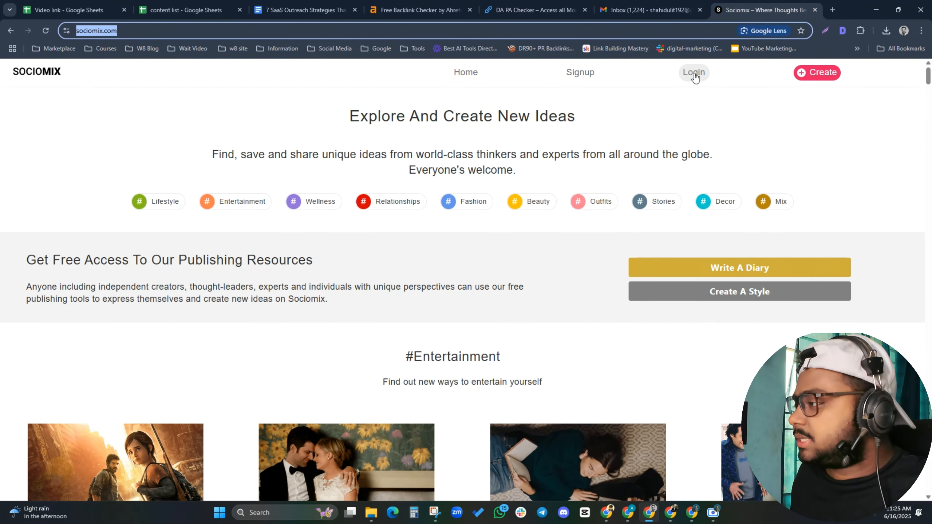
Sign up for Sociomix with a display name, the saved e-mail address and a suggested strong password
click(581, 78)
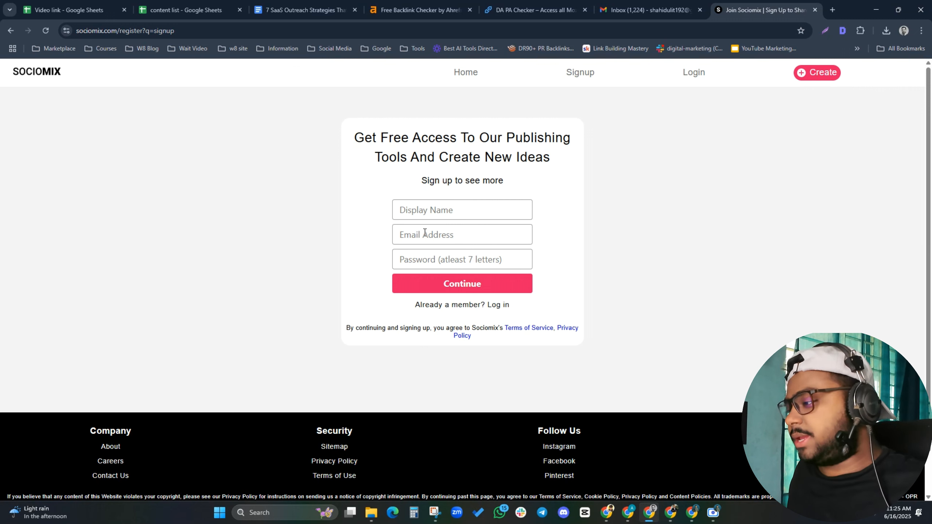
click(422, 209)
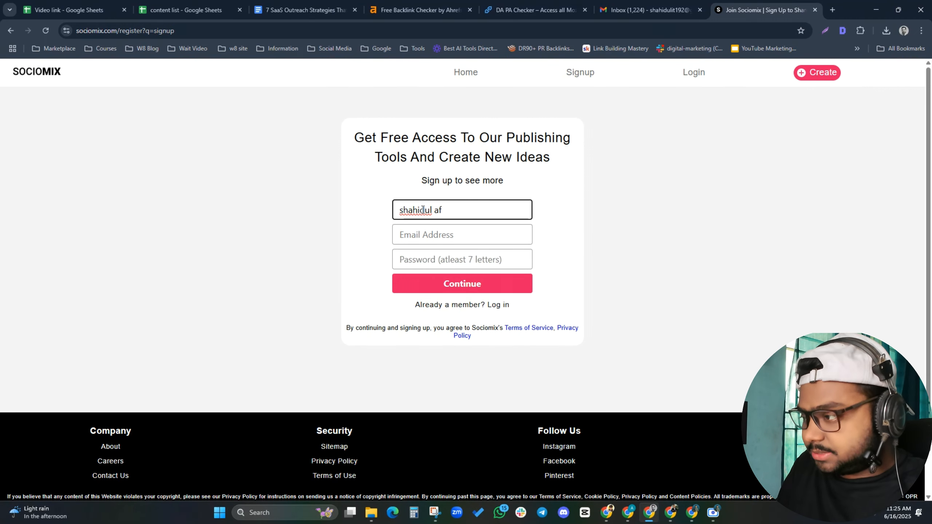
click(426, 228)
click(456, 258)
click(457, 259)
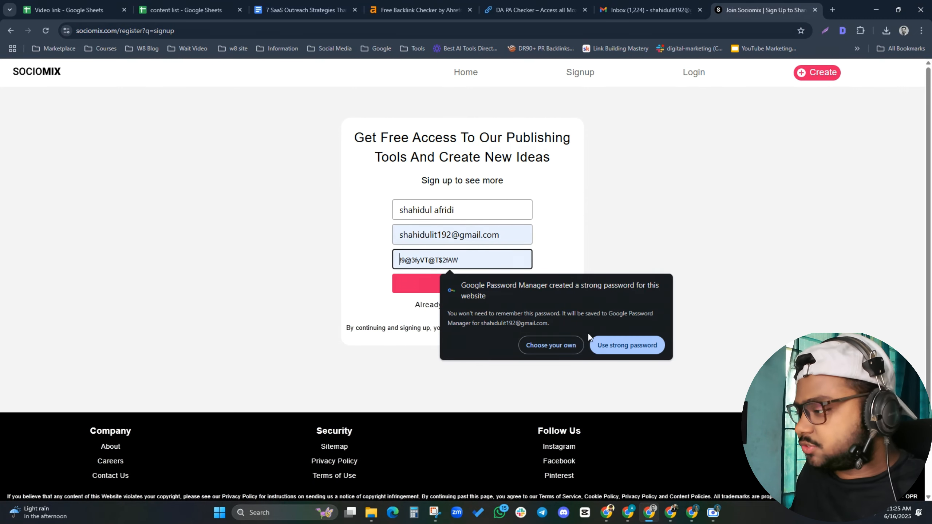
click(616, 347)
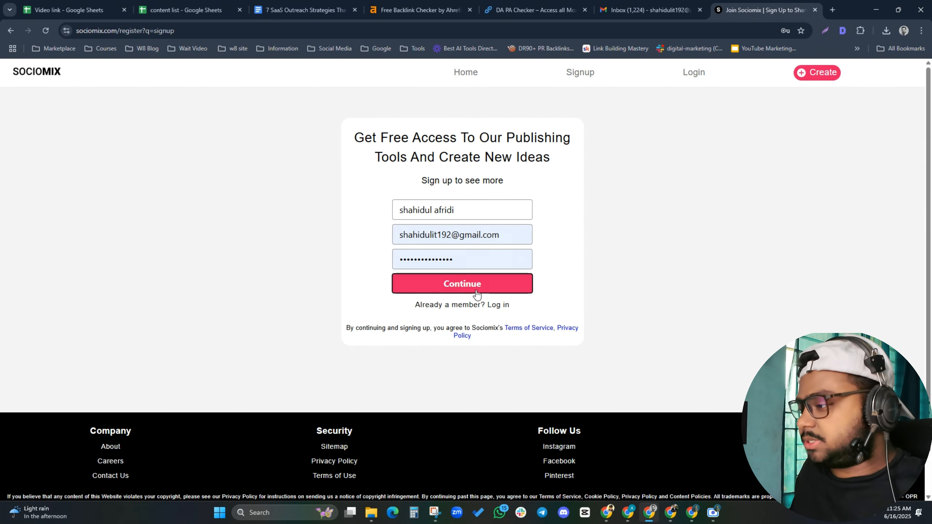
click(475, 268)
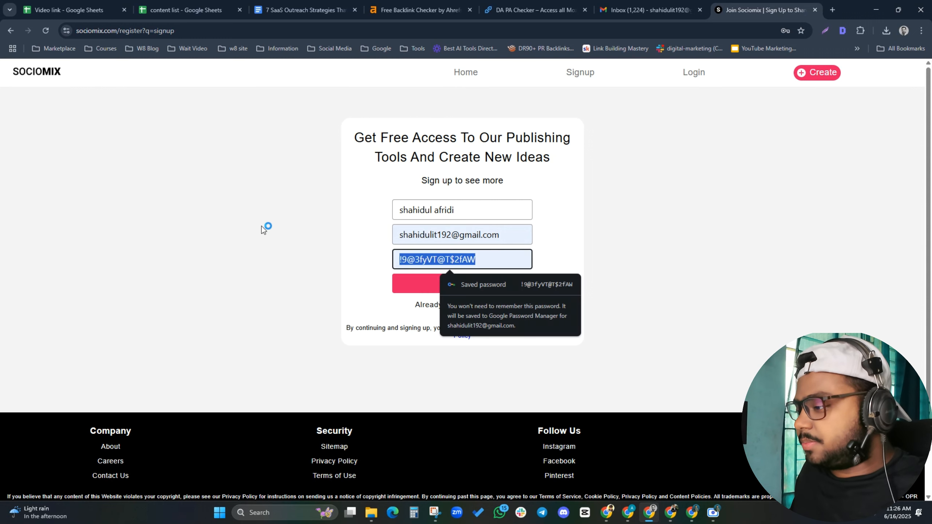
click(425, 282)
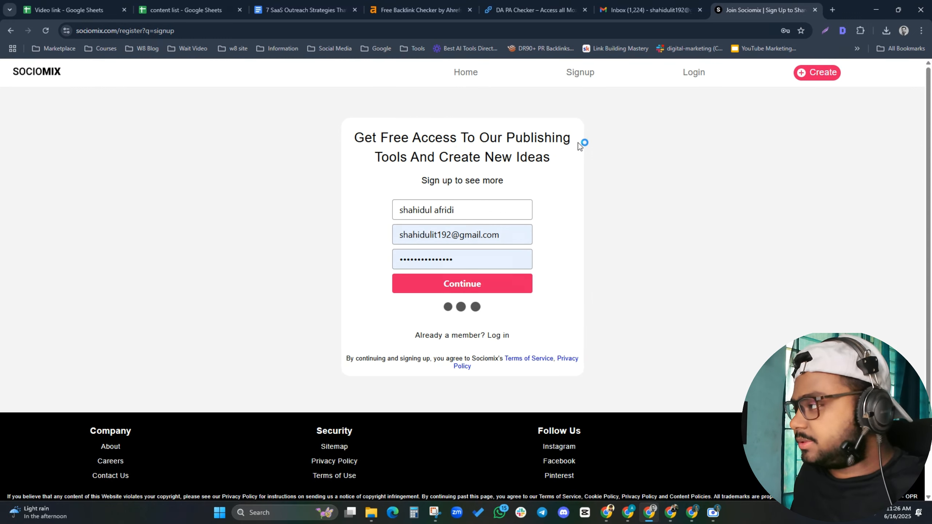
Confirm the new account through Verify Account in the Sociomix e-mail in Gmail
click(832, 9)
click(671, 10)
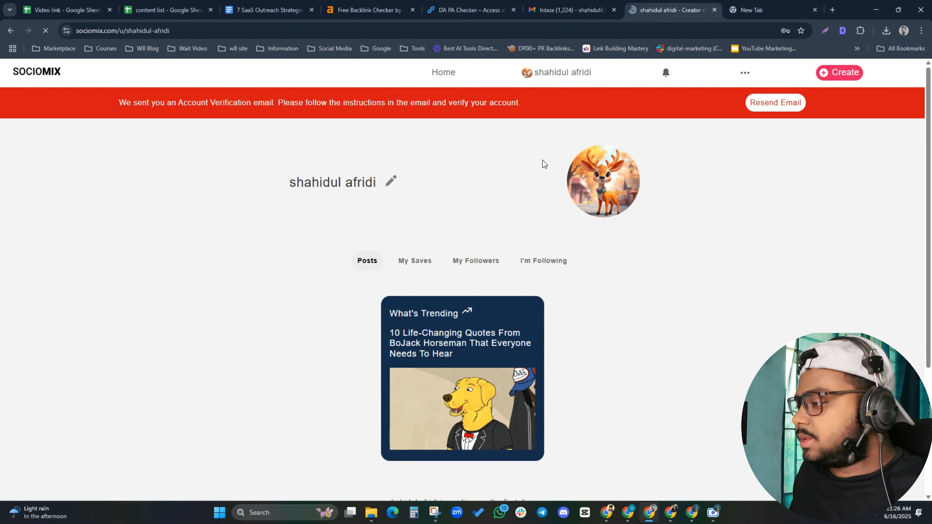
scroll(417, 259, down, 5)
scroll(418, 259, up, 6)
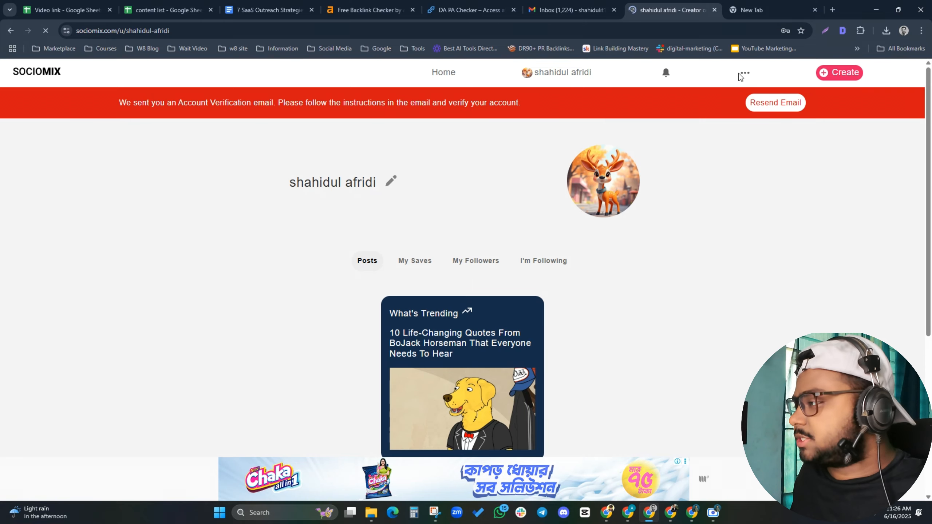
click(576, 4)
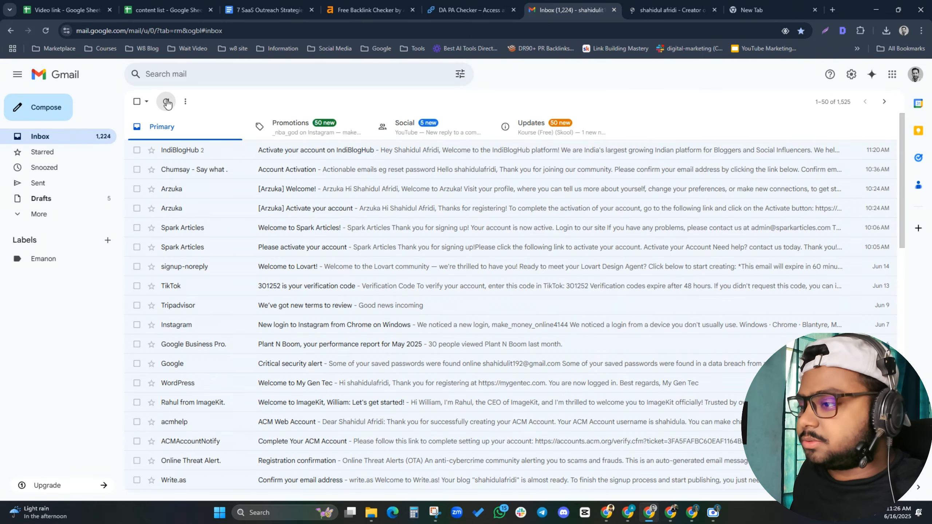
click(167, 102)
click(274, 154)
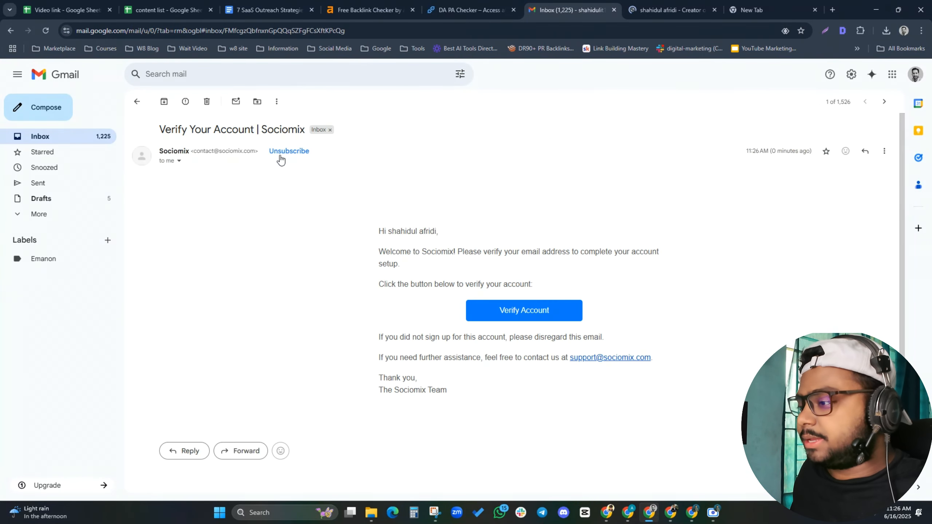
click(491, 315)
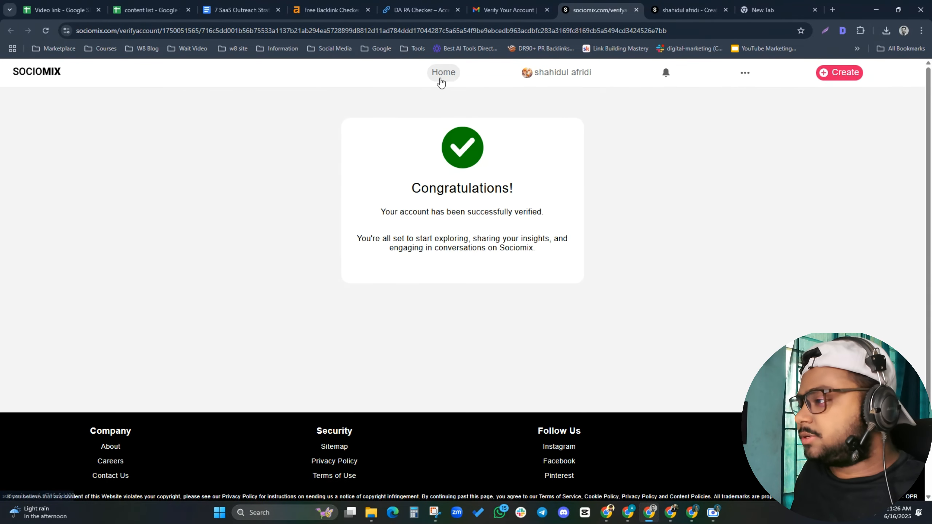
Start a Write A Diary post from Home > Create and set its category to Entertainment
click(456, 73)
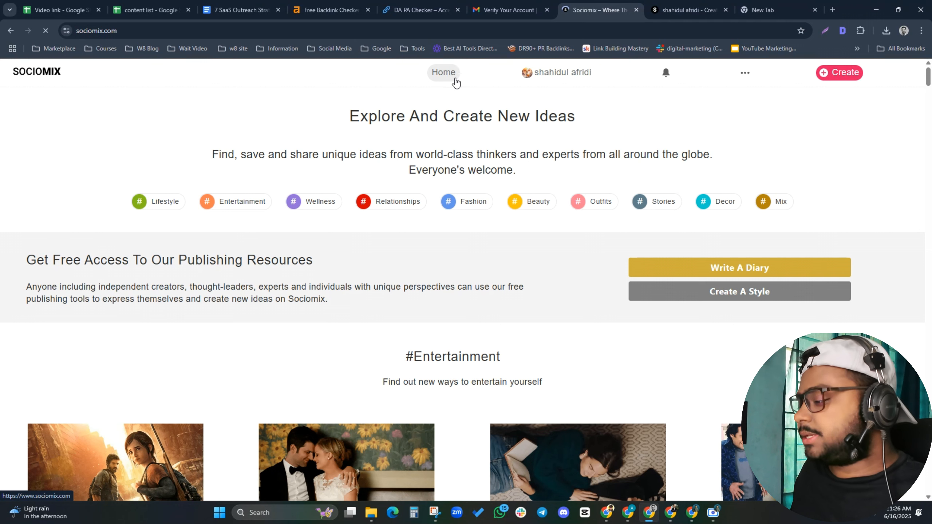
click(837, 68)
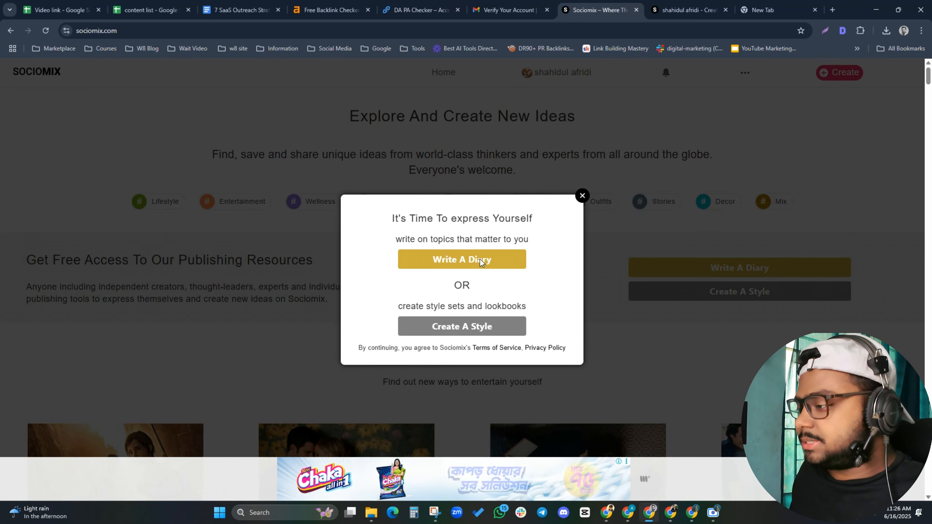
click(585, 197)
click(740, 271)
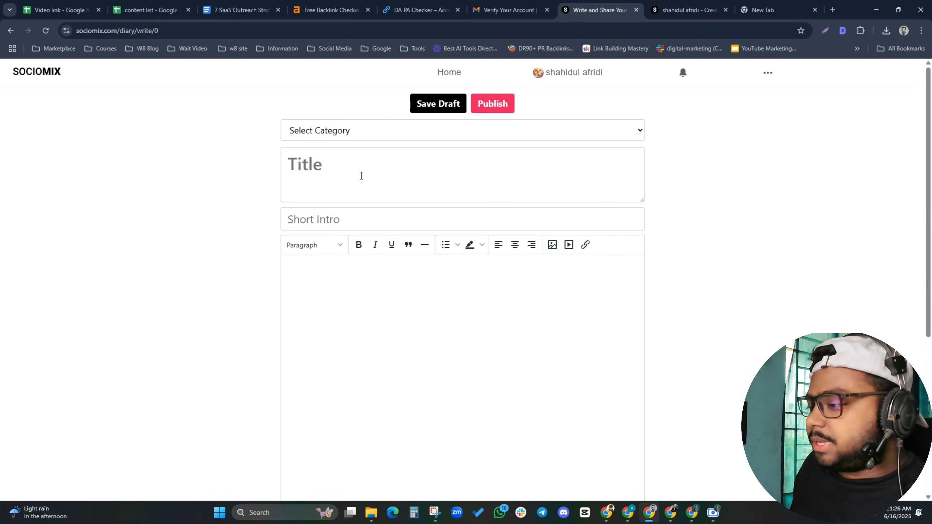
click(340, 130)
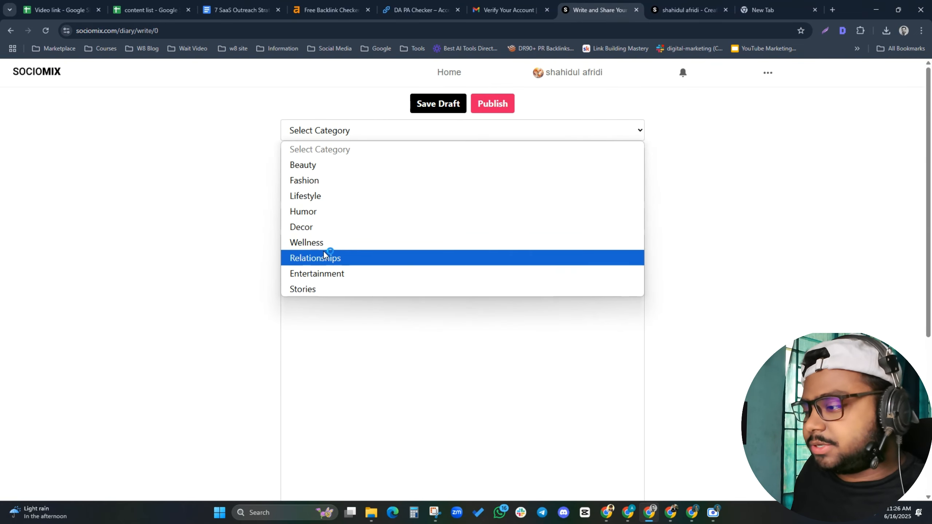
click(329, 272)
Copy the article's main heading from Google Docs into the post title
click(327, 163)
click(243, 3)
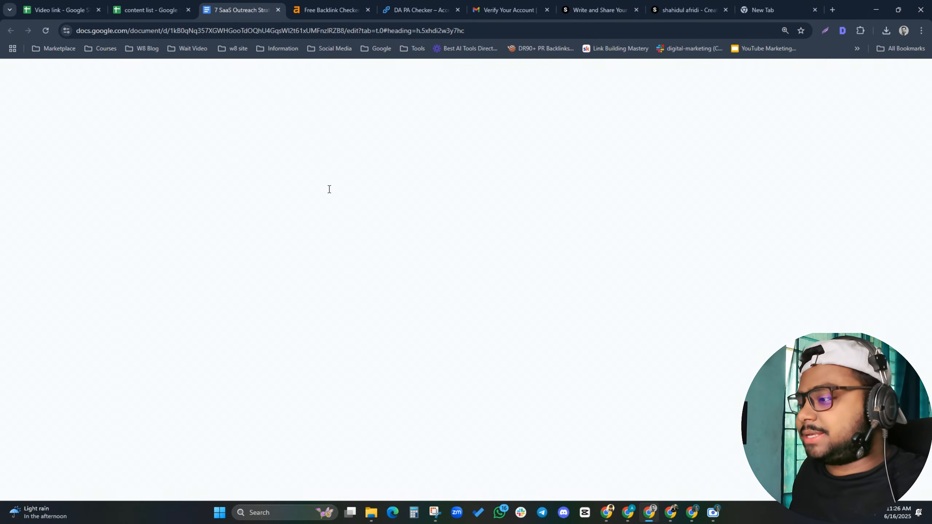
triple_click(518, 198)
key(ctrl+c)
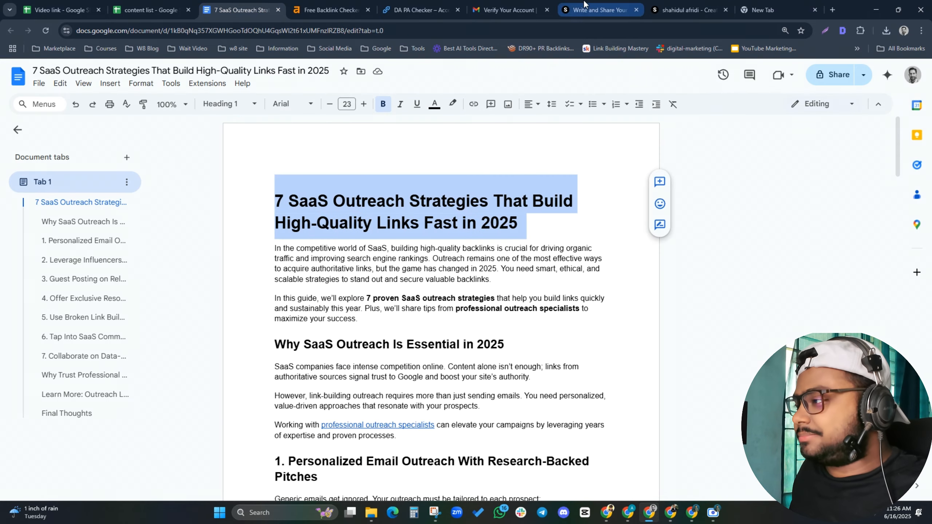
key(ctrl+7)
key(ctrl+v)
Copy the article's first intro paragraph into the short intro field
click(323, 220)
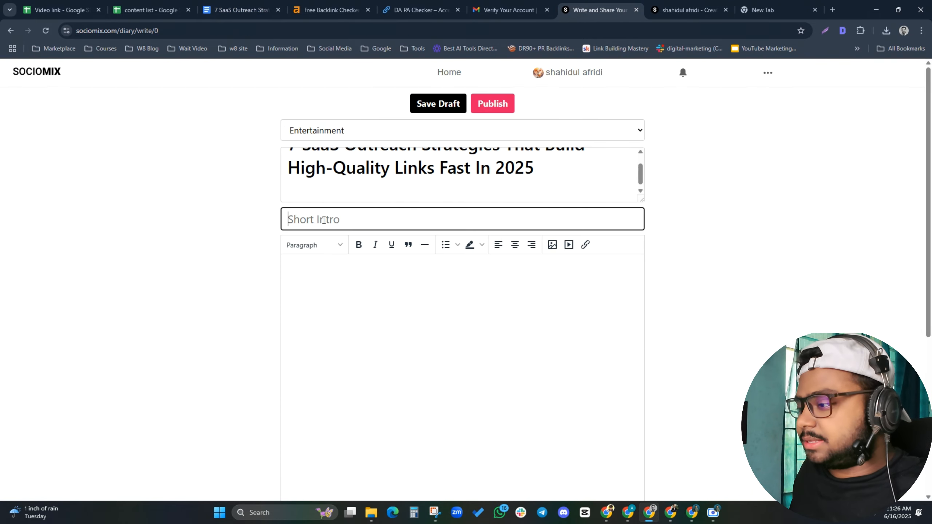
click(235, 10)
drag(268, 245, 507, 280)
key(ctrl+c)
click(598, 10)
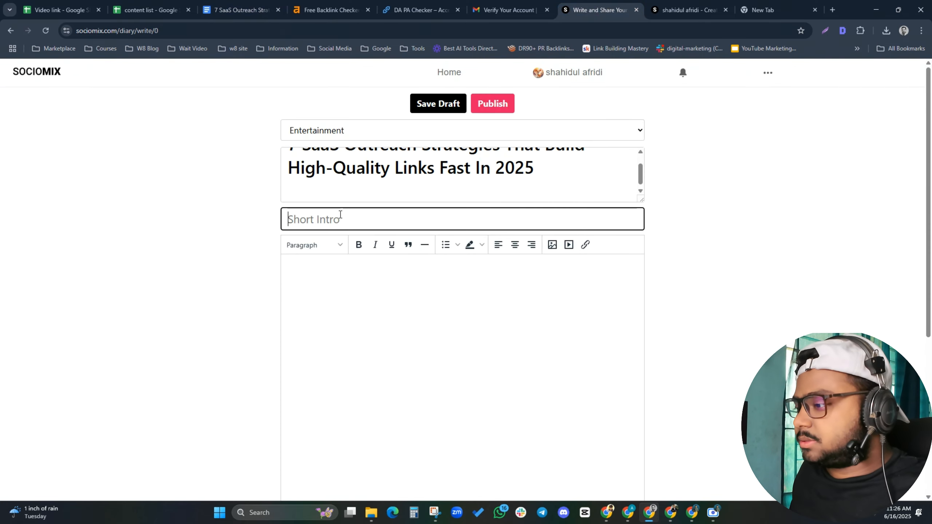
key(ctrl+v)
scroll(327, 270, down, 4)
Paste the full article body, through Final Thoughts, into the diary editor and review it
click(230, 5)
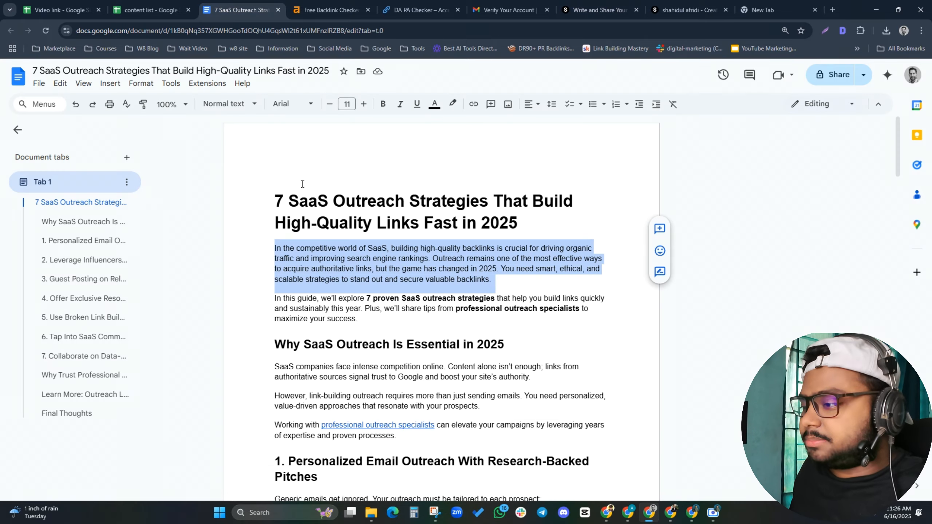
drag(281, 251, 516, 317)
scroll(425, 332, down, 20)
scroll(434, 333, down, 20)
scroll(452, 333, down, 4)
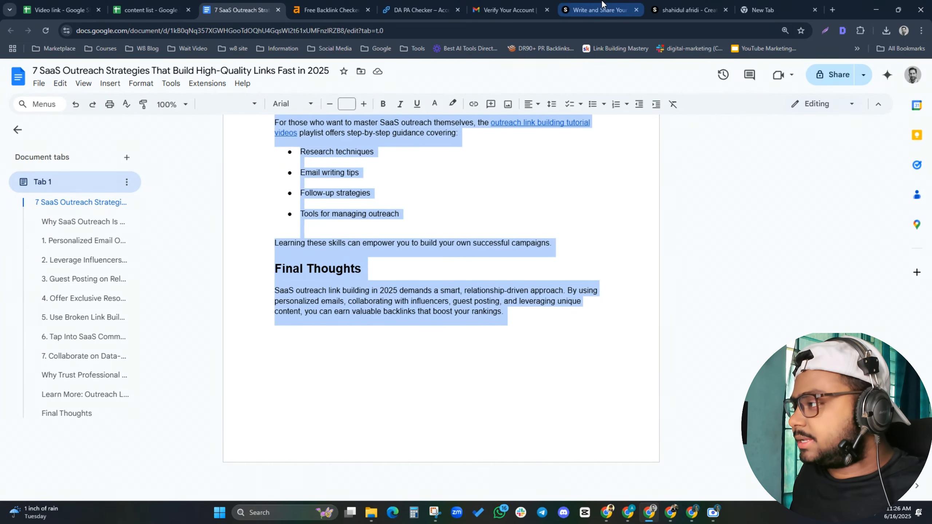
click(596, 10)
key(ctrl+v)
scroll(354, 300, down, 2)
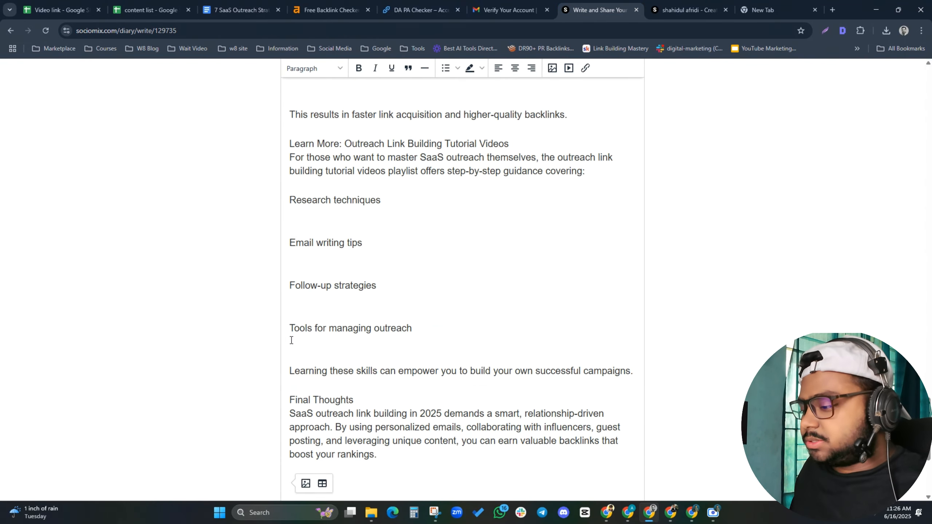
scroll(354, 300, up, 20)
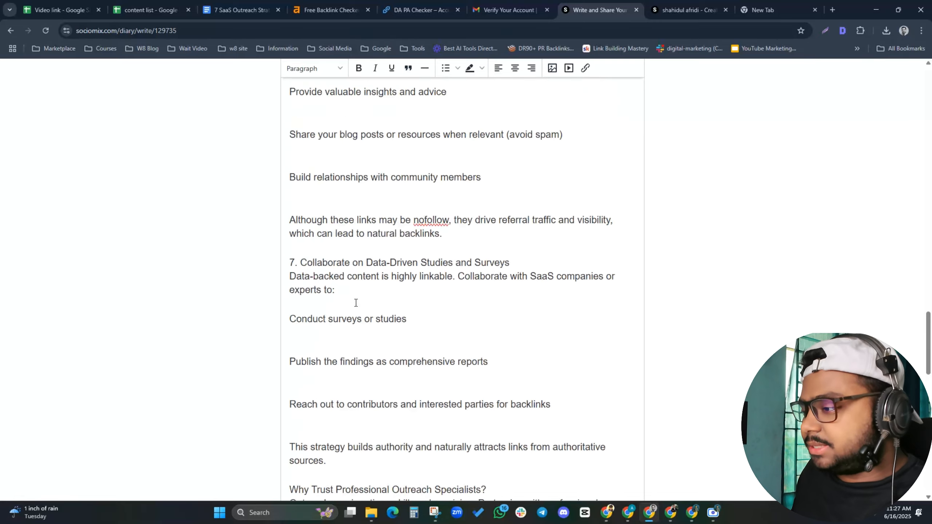
scroll(355, 302, up, 20)
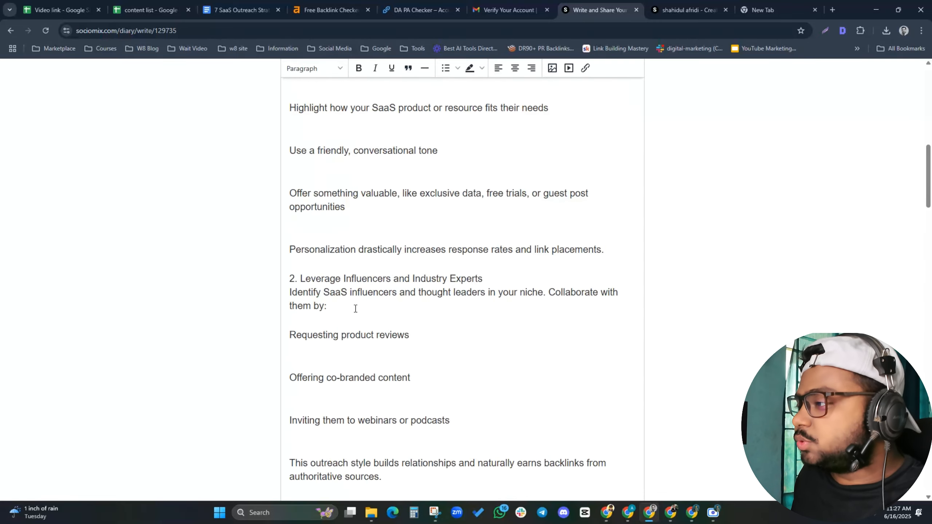
scroll(355, 310, up, 5)
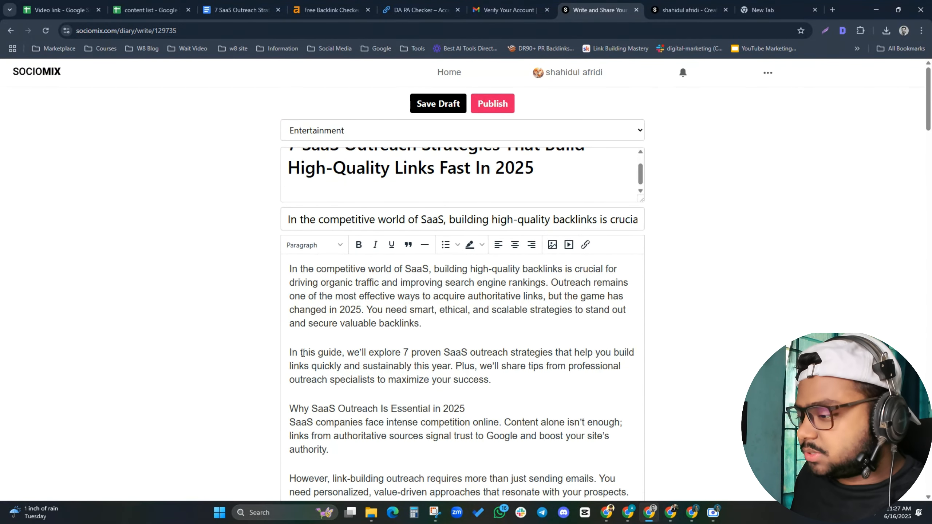
Apply Header 2 to 'Why SaaS Outreach Is Essential in 2025', then undo it after it spread to the paragraph
drag(296, 405, 472, 404)
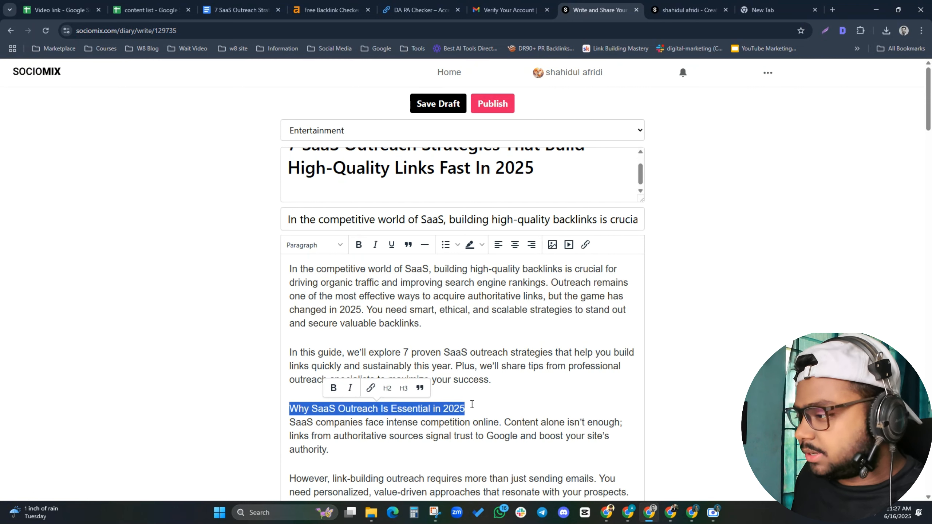
click(316, 245)
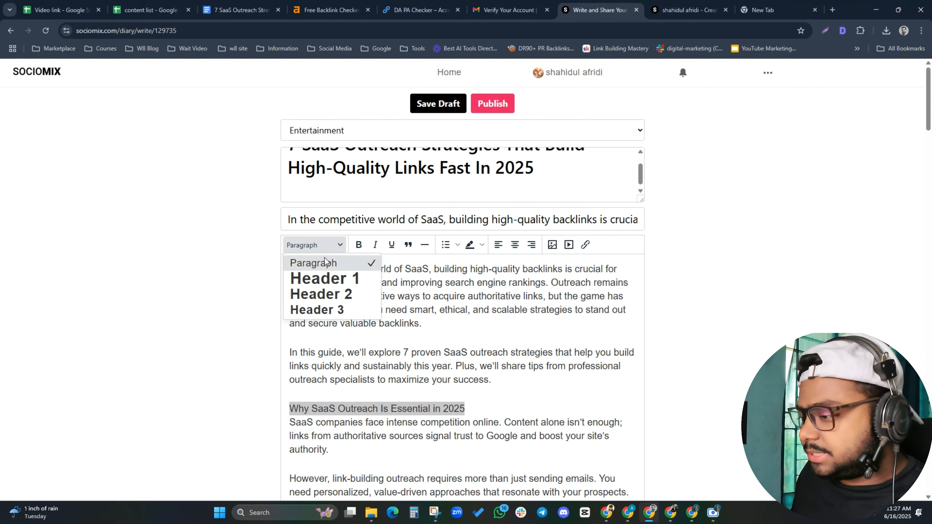
click(323, 294)
scroll(404, 331, down, 3)
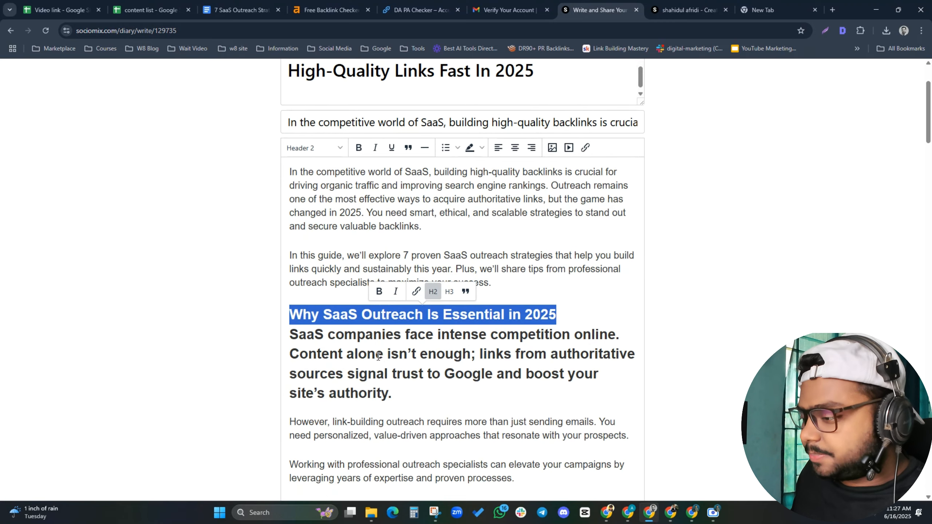
click(375, 353)
key(ctrl+z)
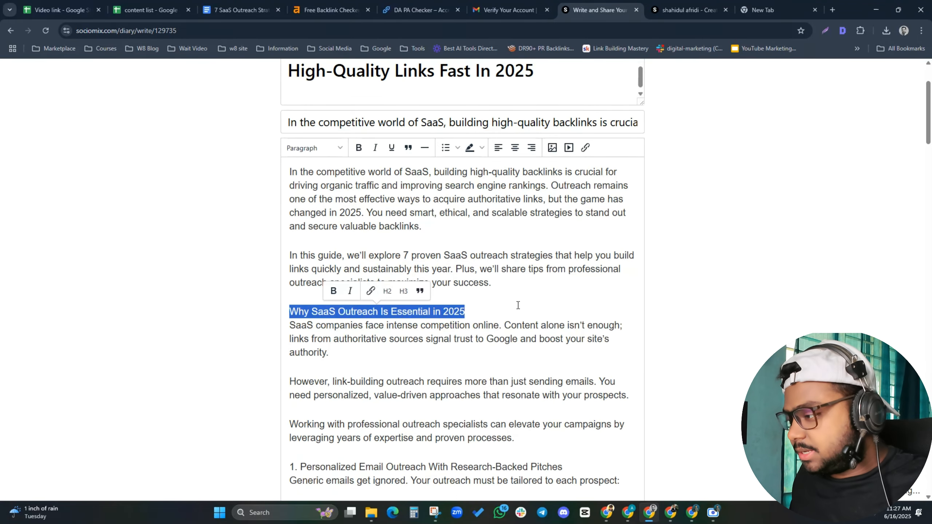
Split the heading onto its own line and reapply Header 2 to it alone
click(477, 311)
key(Return)
drag(477, 312, 281, 313)
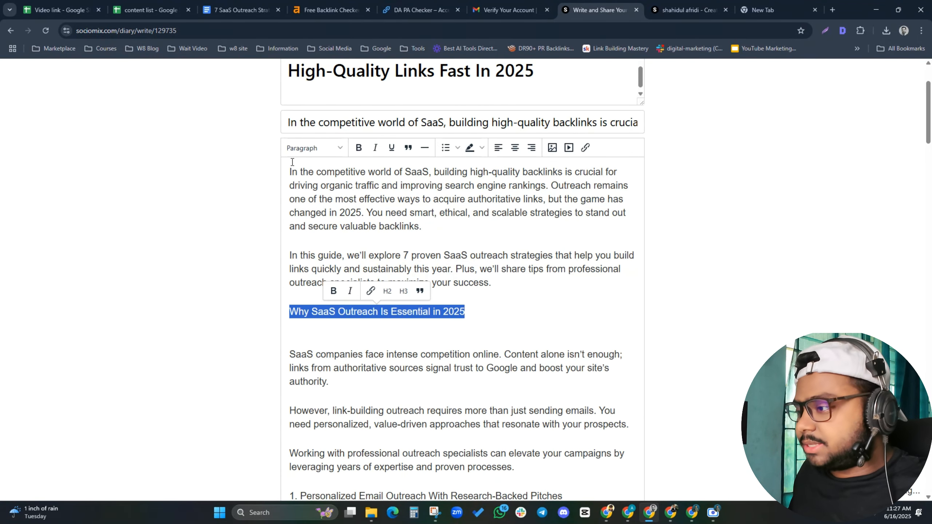
click(315, 148)
click(335, 199)
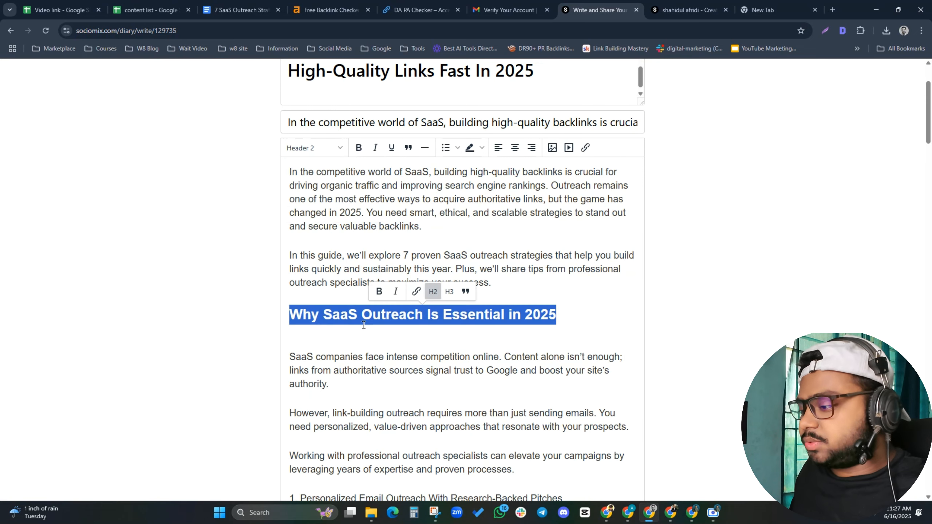
click(323, 340)
scroll(323, 396, down, 6)
scroll(324, 395, down, 1)
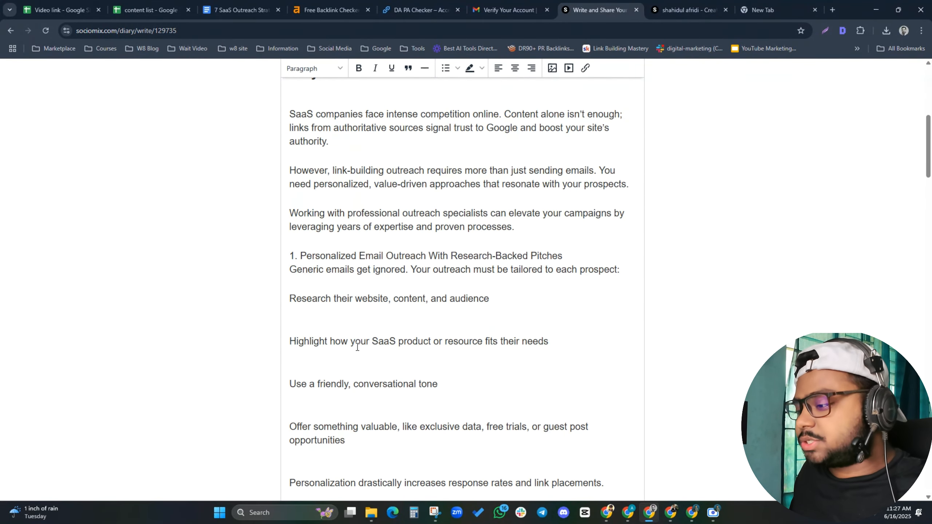
scroll(381, 285, down, 10)
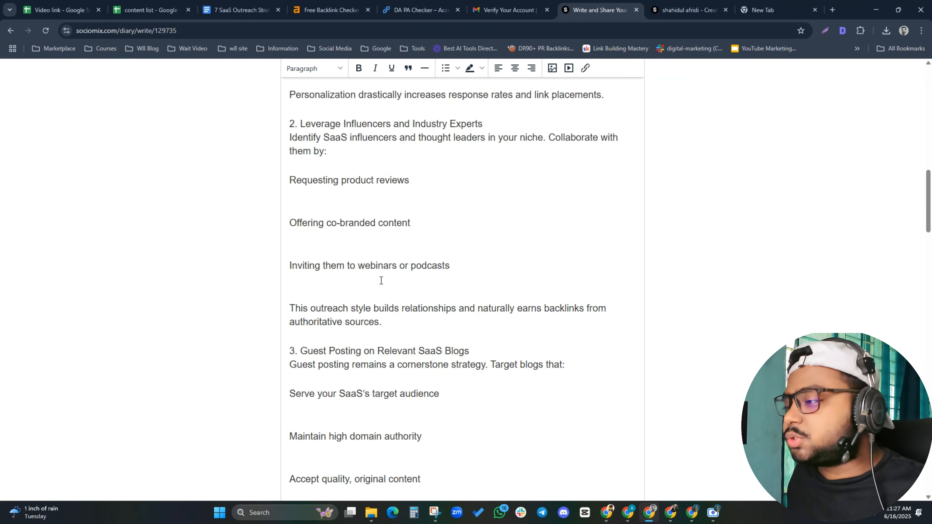
scroll(381, 276, down, 8)
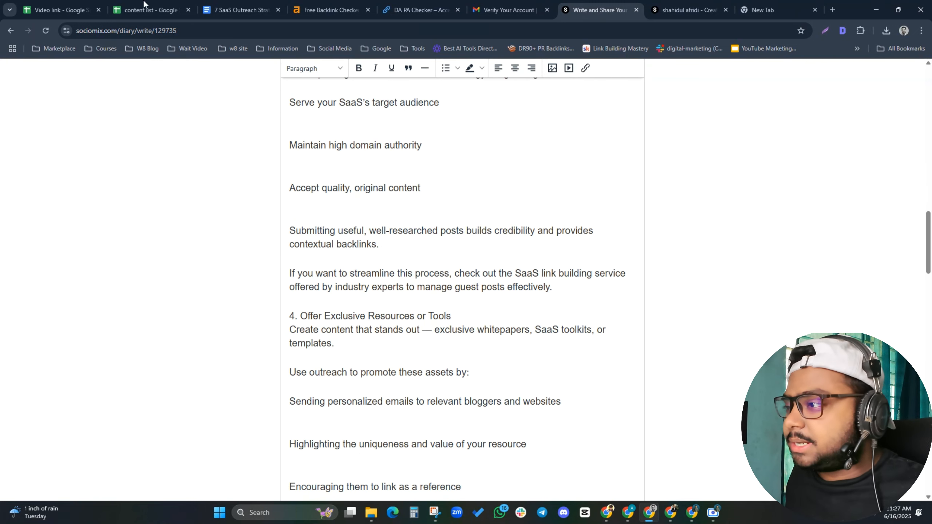
click(242, 4)
Locate Final Thoughts in the draft, then scroll to it in the Sociomix editor
click(324, 276)
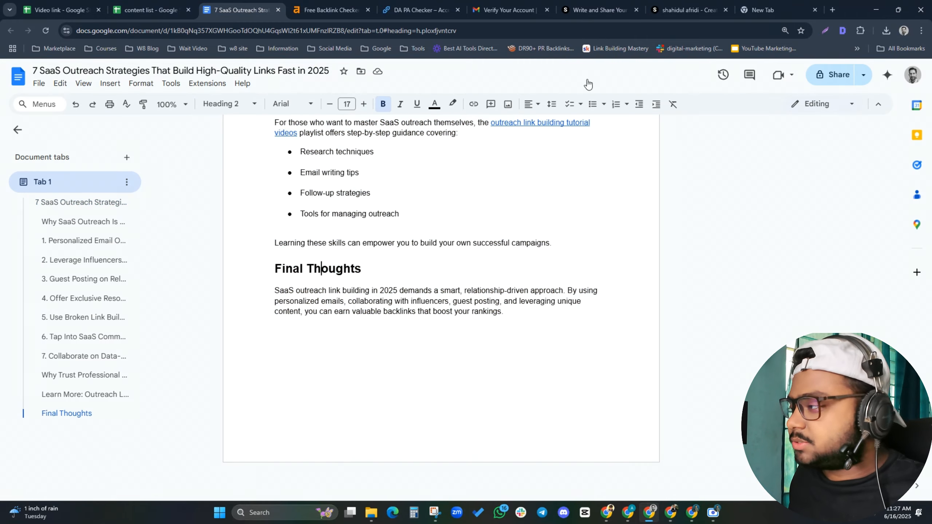
click(685, 9)
click(602, 10)
scroll(334, 224, down, 20)
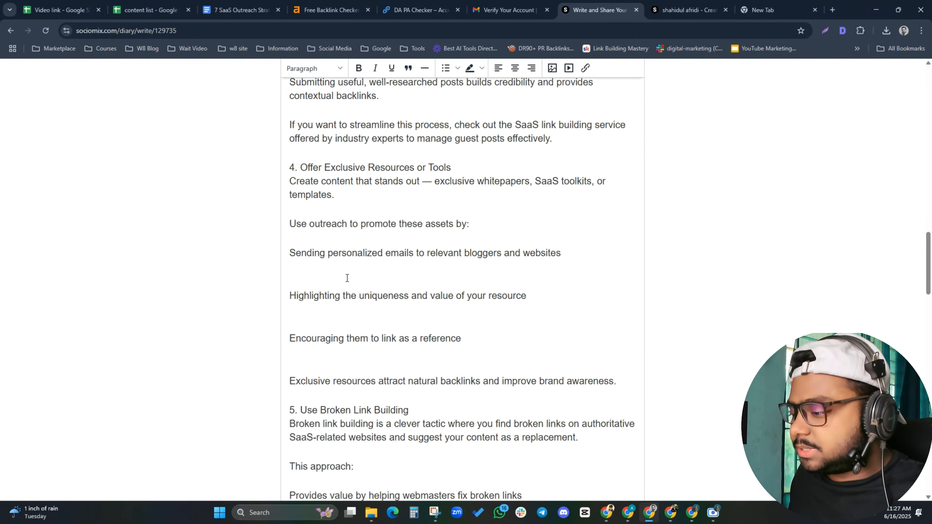
scroll(347, 273, down, 6)
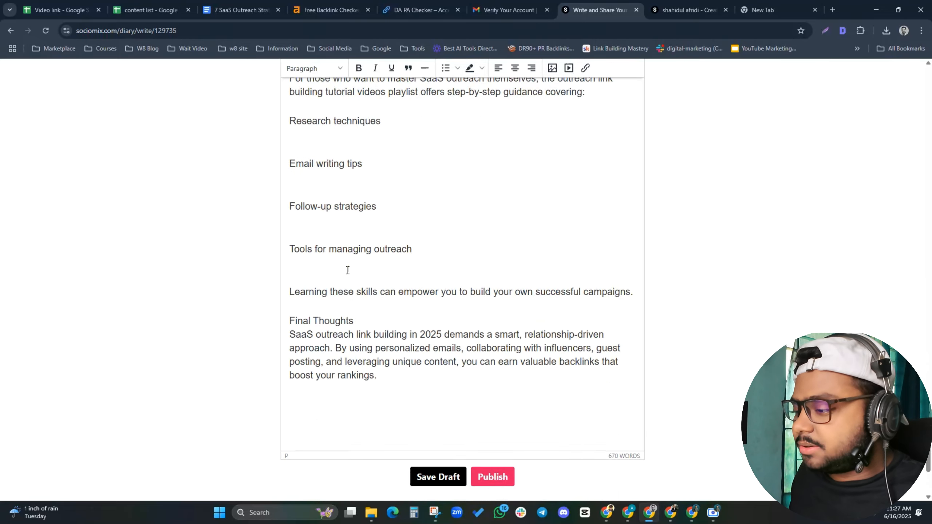
Put 'Final Thoughts' on its own line and format it as Header 2
drag(366, 217, 278, 220)
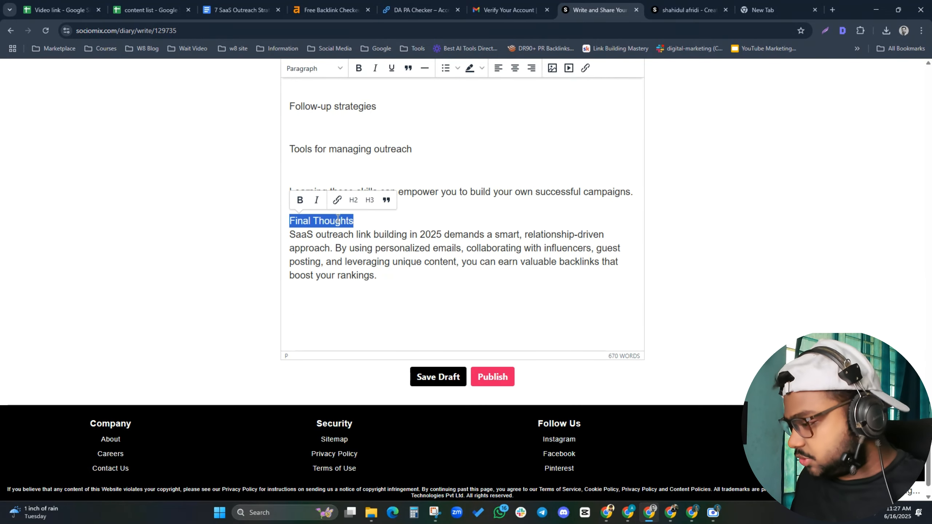
click(355, 221)
key(Return)
drag(356, 221, 283, 225)
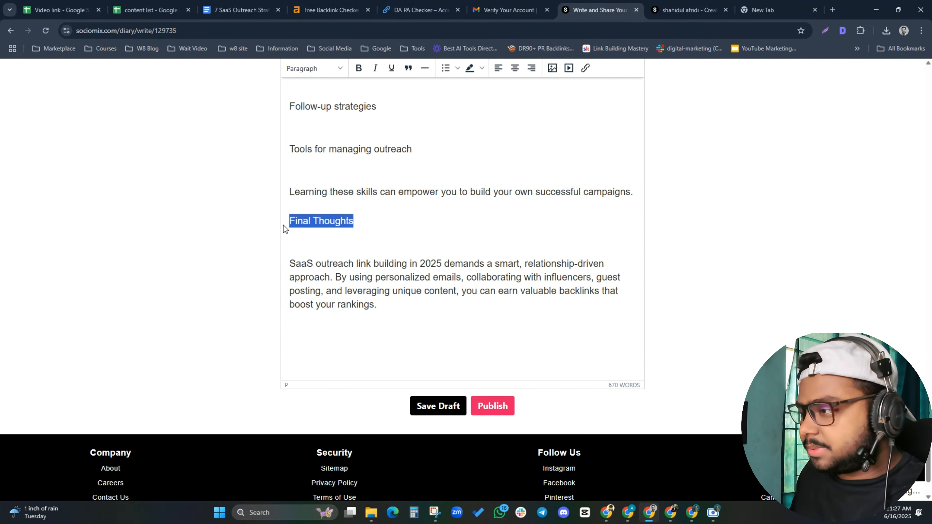
click(329, 72)
click(315, 118)
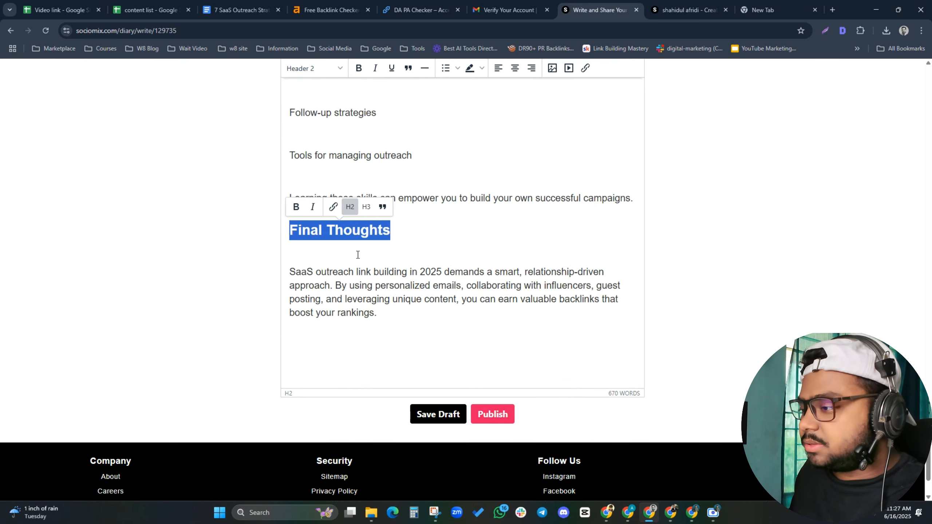
scroll(357, 254, up, 8)
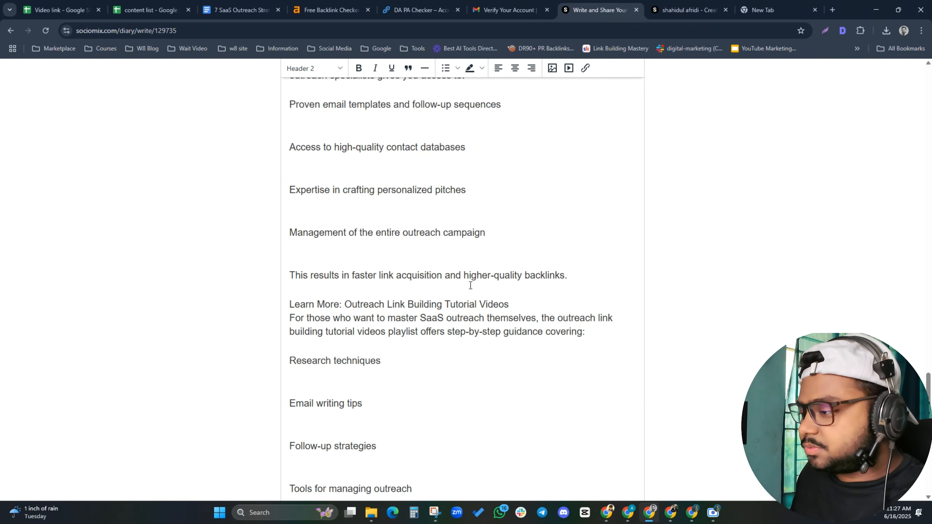
click(228, 11)
Close the extra profile and blank tabs and select the Learn More line in the editor
scroll(257, 257, up, 5)
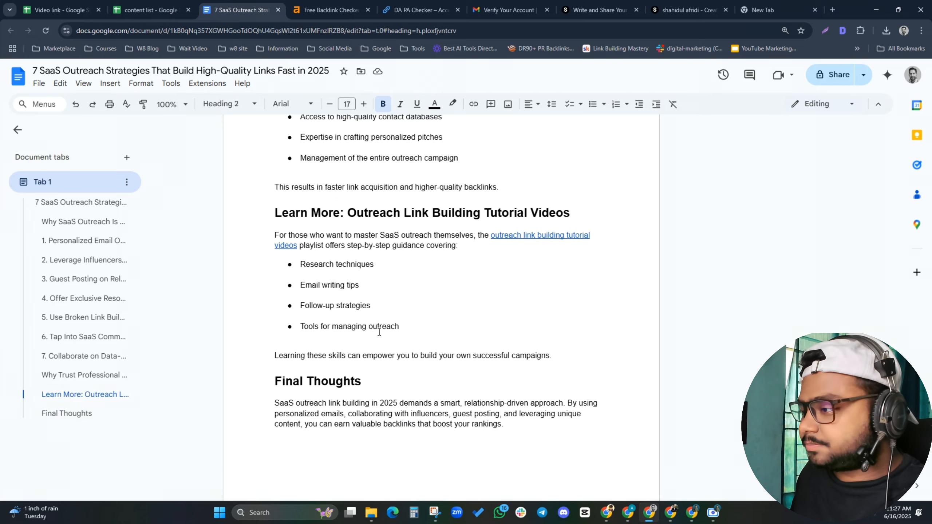
click(687, 10)
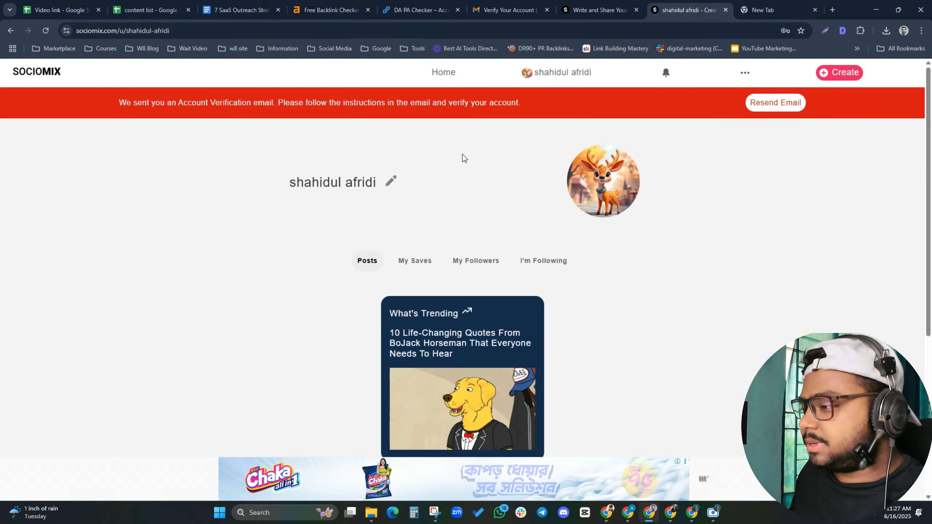
click(726, 10)
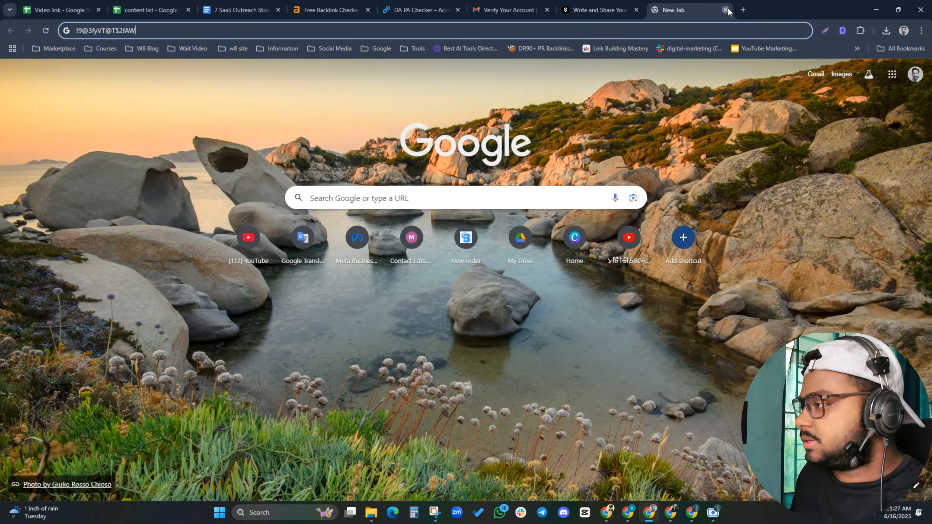
click(725, 10)
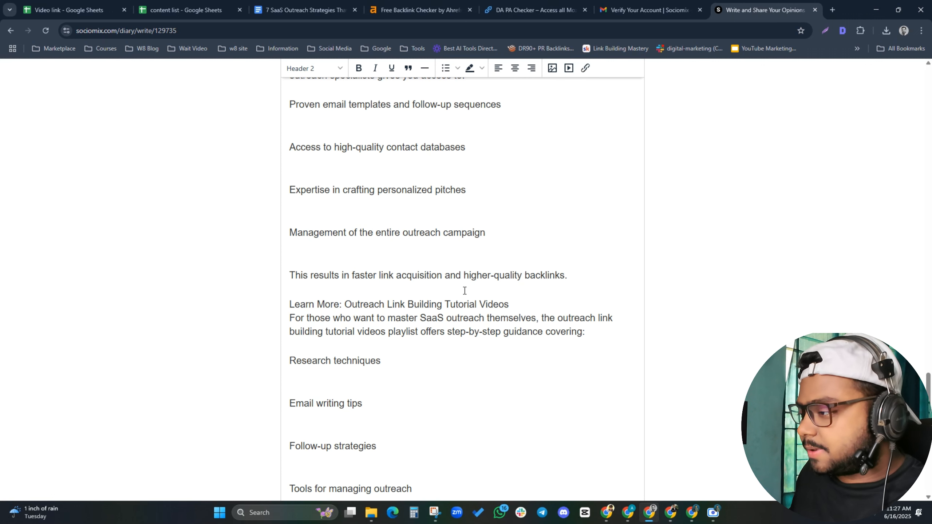
scroll(465, 290, up, 1)
scroll(464, 291, down, 2)
drag(509, 256, 166, 251)
Separate 'Learn More: Outreach Link Building Tutorial Videos' onto its own line as a Header 3
click(515, 254)
key(Return)
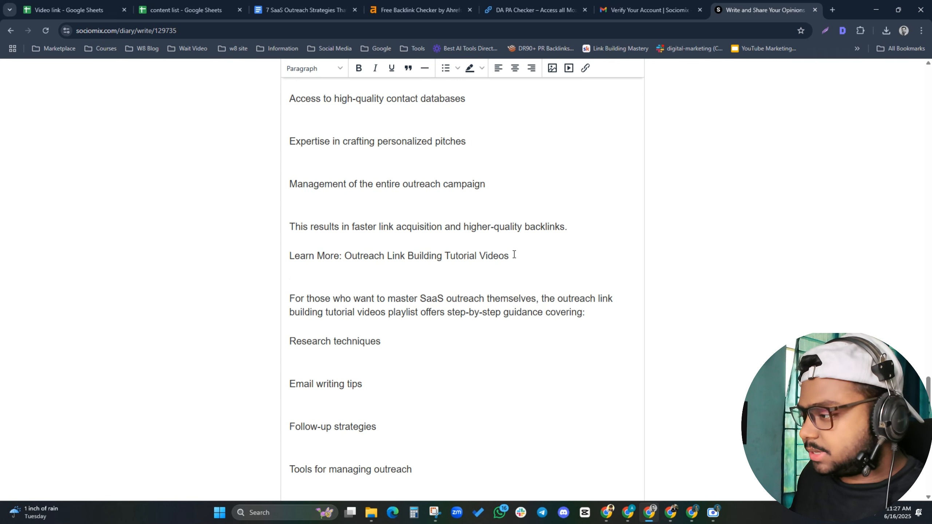
drag(514, 254, 283, 256)
click(339, 69)
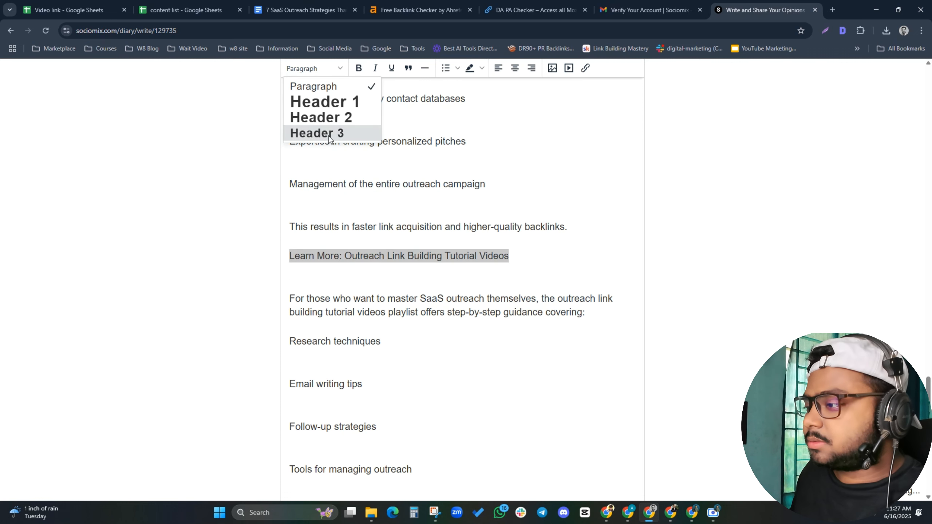
click(328, 136)
click(314, 300)
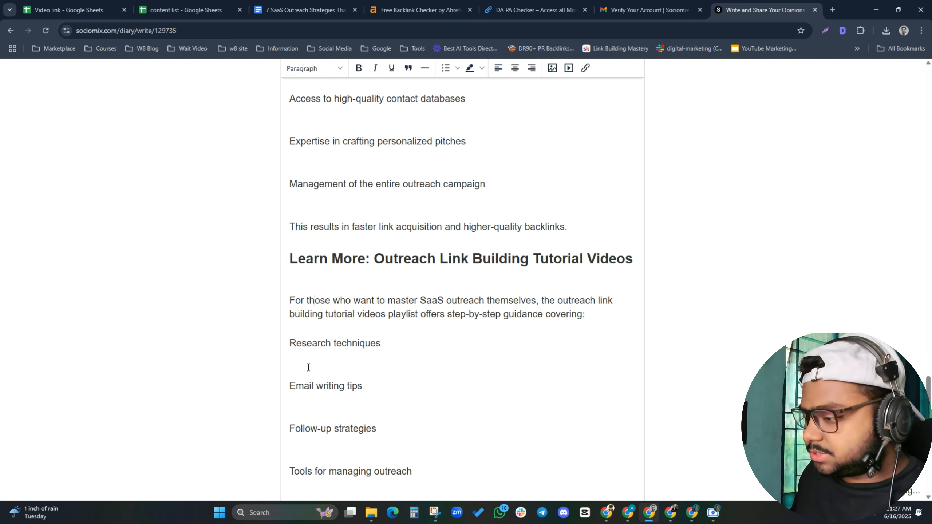
Remove the blank line before 'Email writing tips', keeping it on its own line
key(BackSpace)
key(BackSpace)
key(Return)
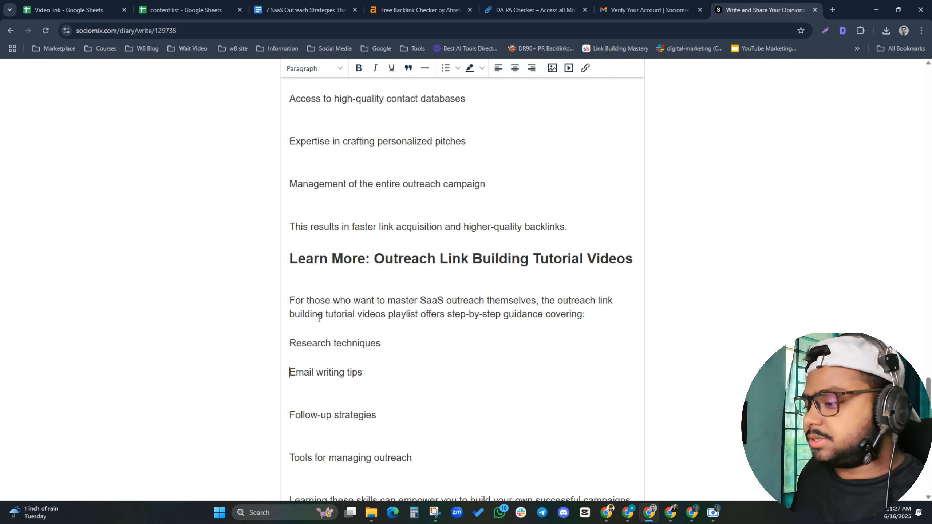
scroll(316, 330, up, 15)
Search the post for 'saas link' to find 'SaaS link building service' in the guest posting section
scroll(319, 323, up, 20)
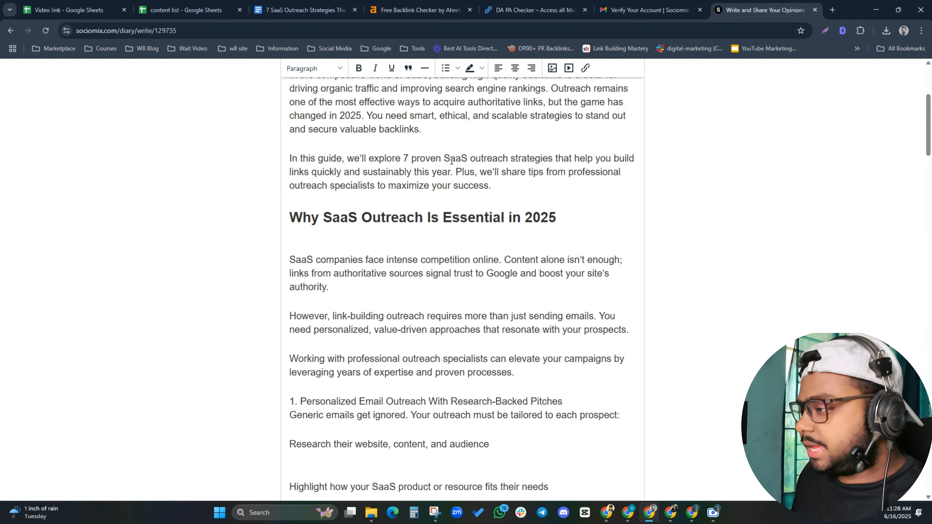
scroll(444, 158, up, 3)
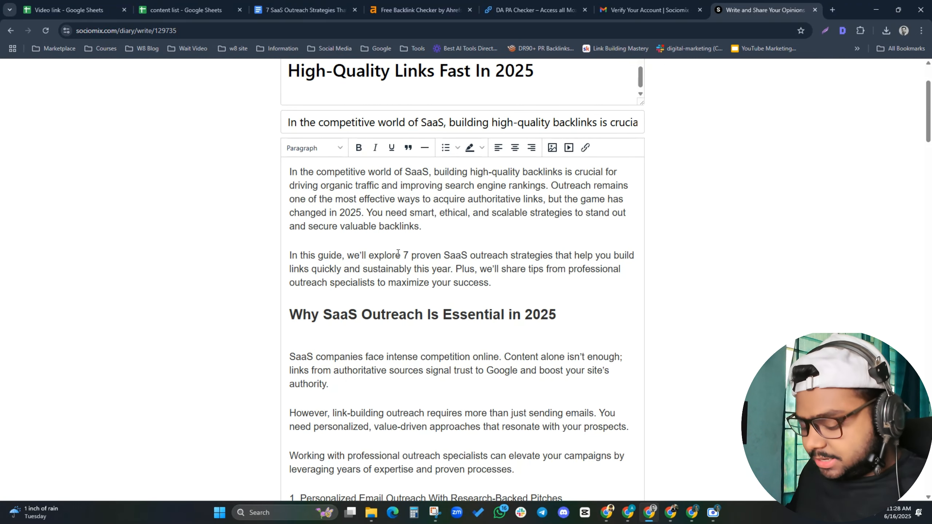
key(ctrl+f)
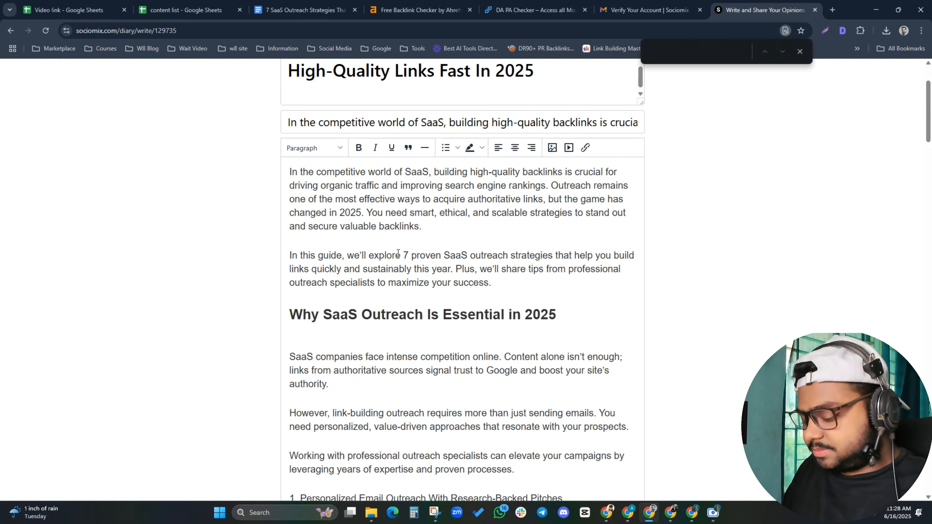
text(saas link b)
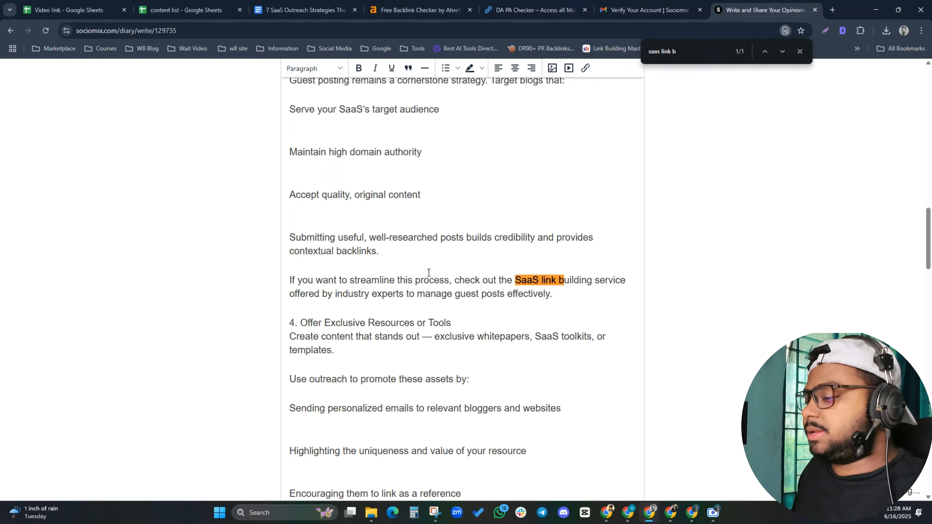
Check where the tutorial videos and 'professional outreach specialists' links point in the Docs draft
click(304, 9)
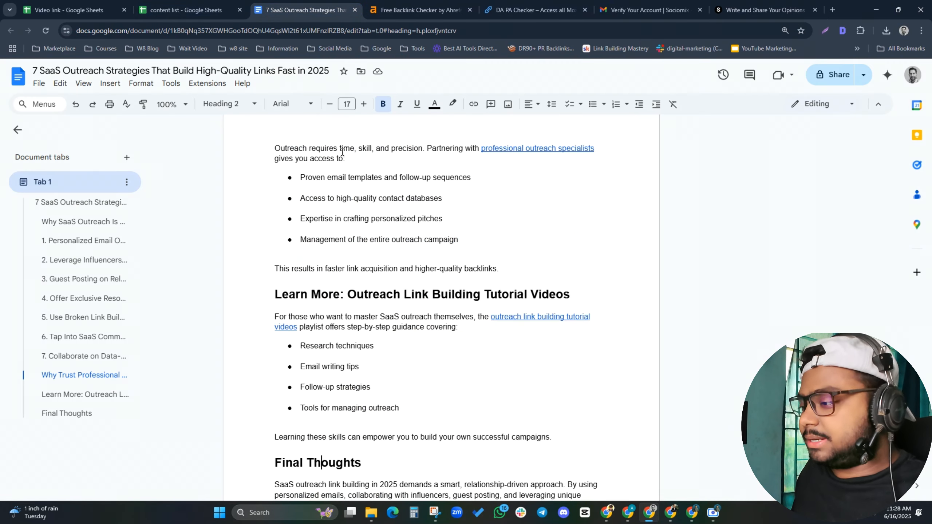
click(522, 321)
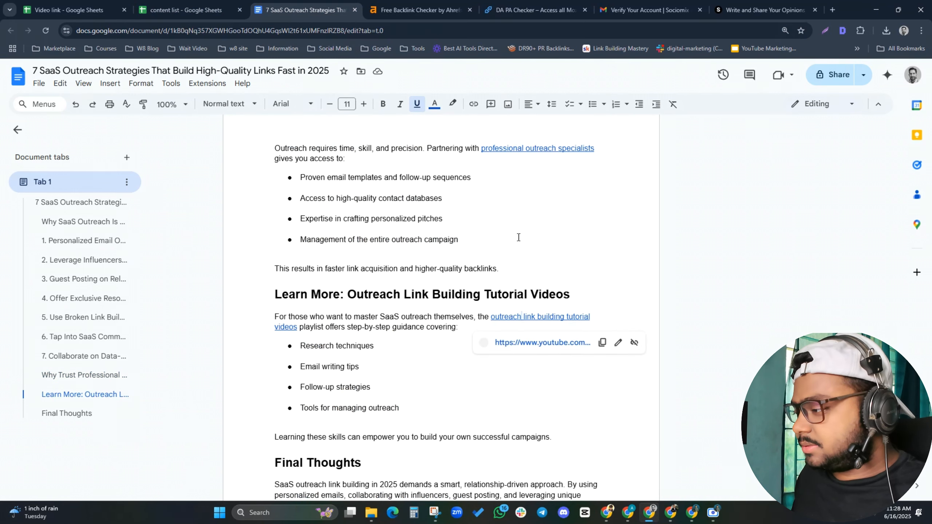
click(521, 148)
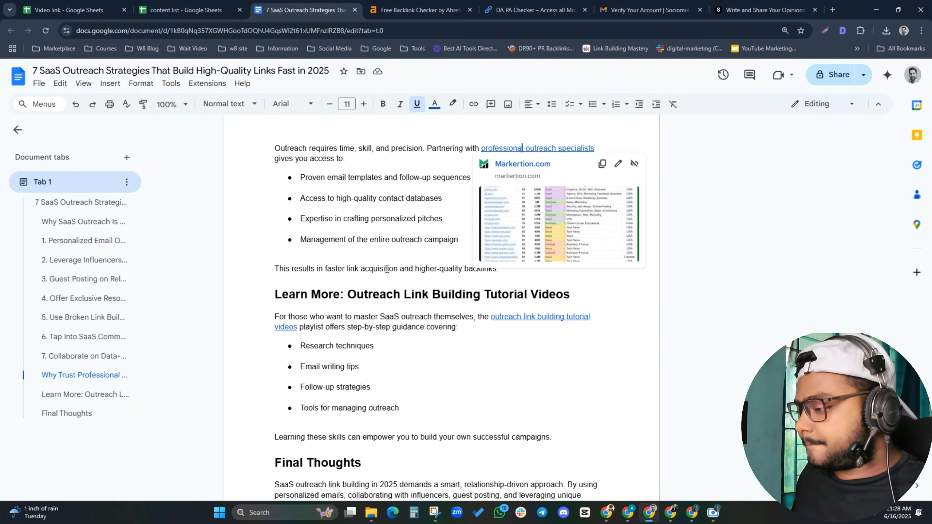
scroll(403, 266, down, 4)
scroll(398, 280, up, 8)
scroll(397, 279, up, 5)
scroll(477, 294, down, 4)
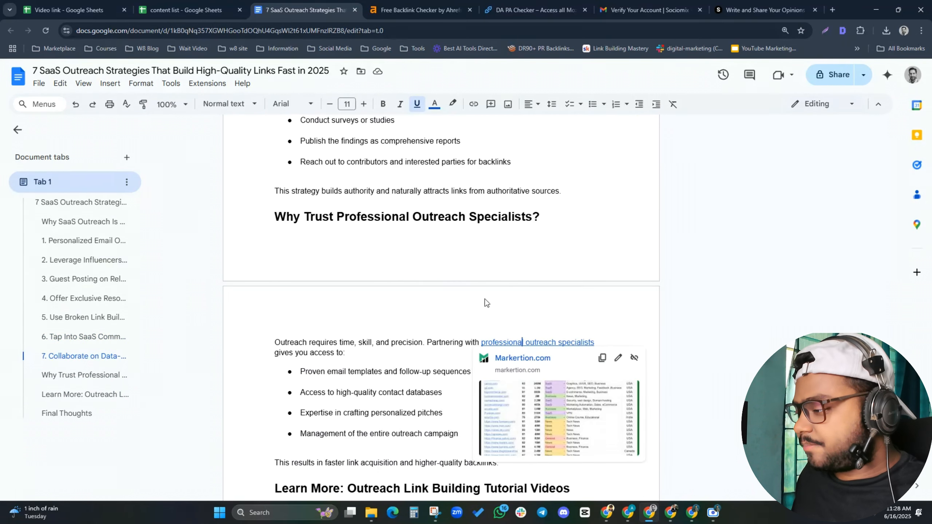
Open the linked Markertion.com site in a new tab and select its homepage address
drag(481, 342, 594, 342)
click(488, 354)
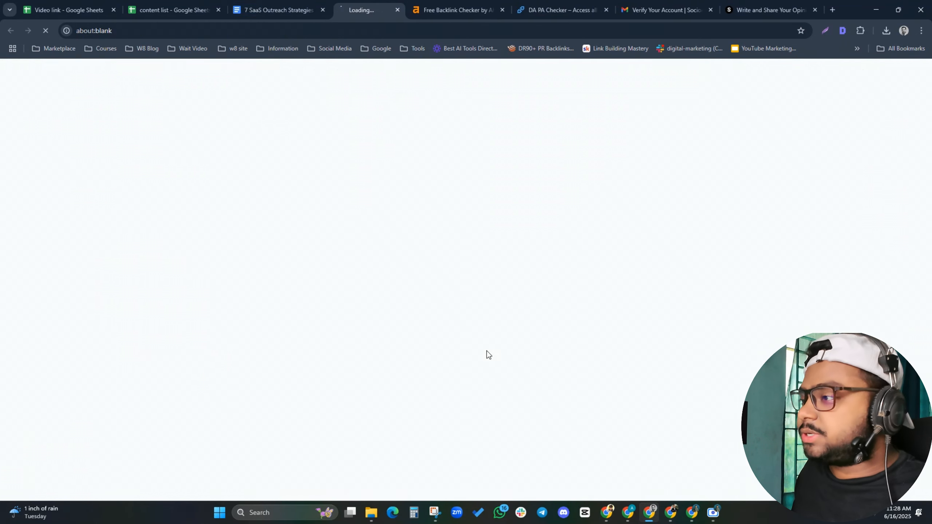
click(275, 5)
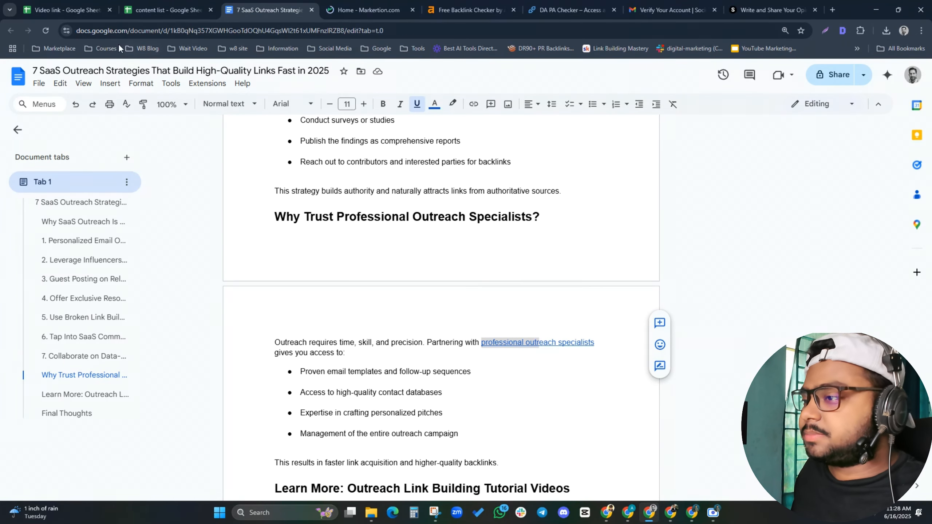
key(ctrl+Tab)
click(113, 32)
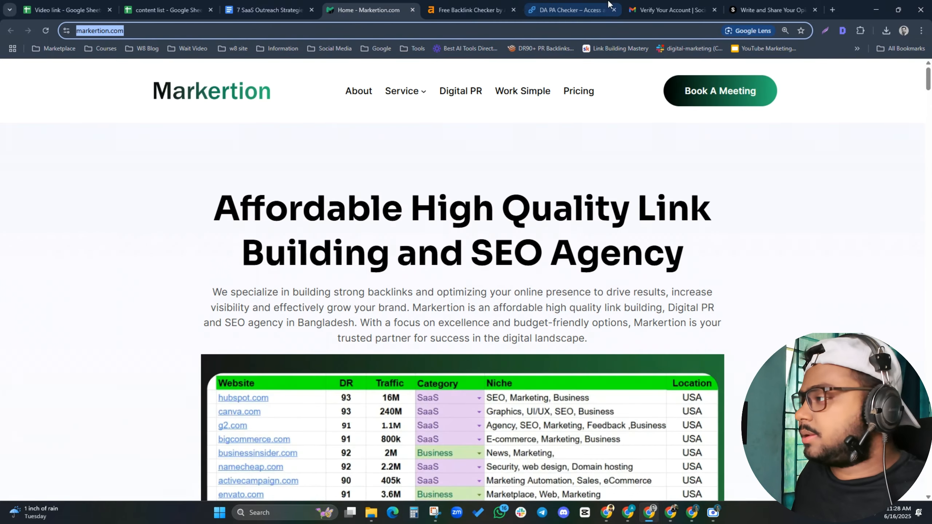
Open Markertion's SaaS Link Building page in its own tab and copy its markertion.com/saas-link-building-service/ address
click(768, 10)
scroll(433, 326, down, 4)
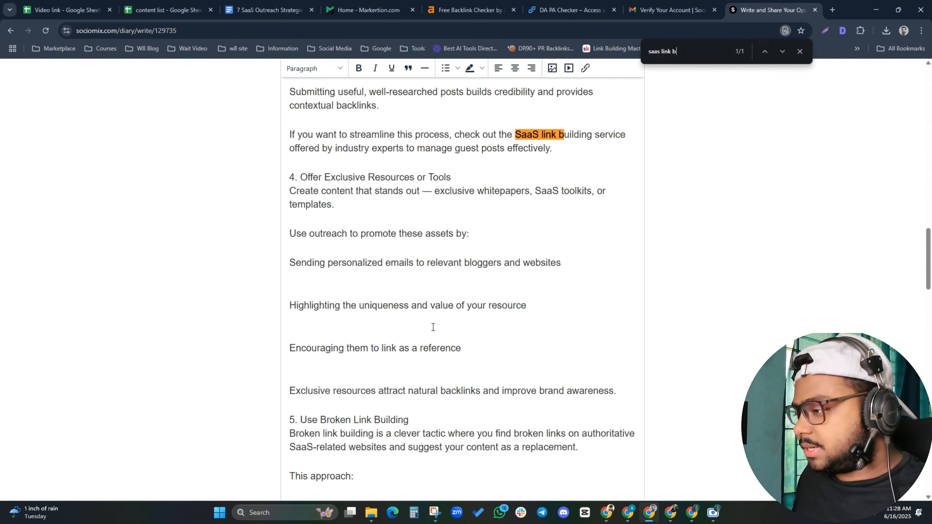
click(369, 10)
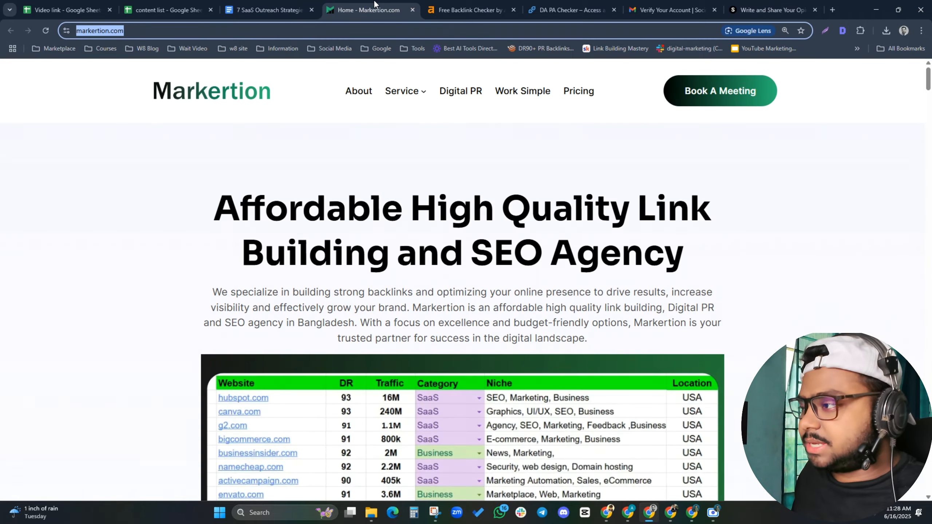
mouse_move(403, 98)
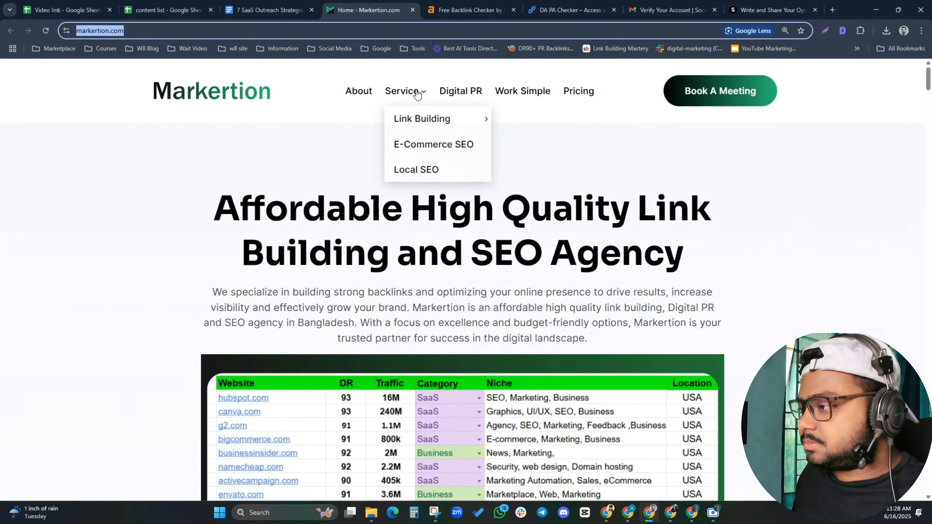
mouse_move(424, 117)
middle_click(534, 117)
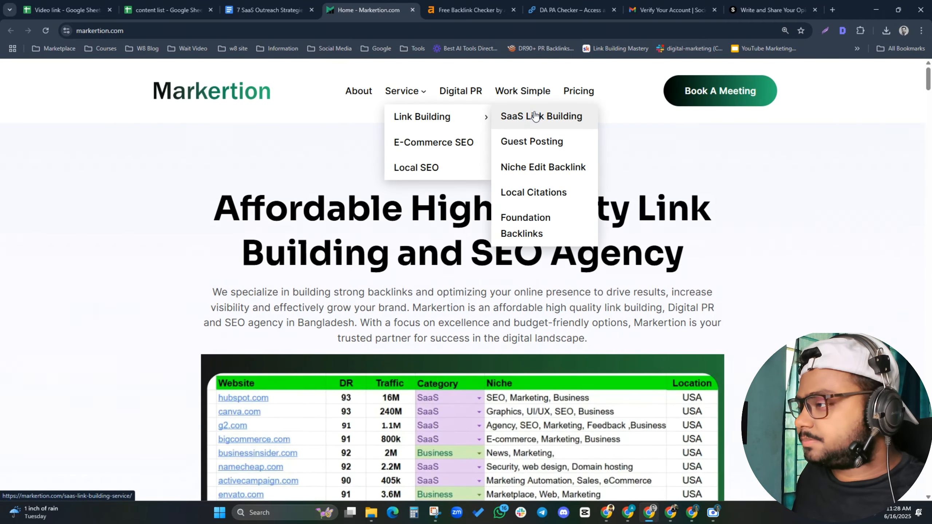
click(421, 10)
click(274, 27)
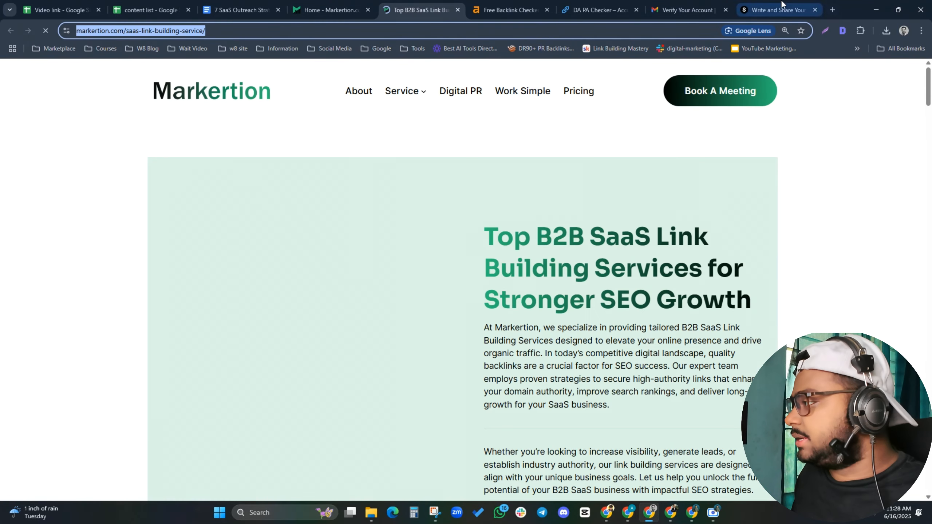
click(774, 10)
Hyperlink 'SaaS link building service' to the pasted SaaS link building URL, titled with the same phrase
drag(517, 134, 625, 135)
click(586, 68)
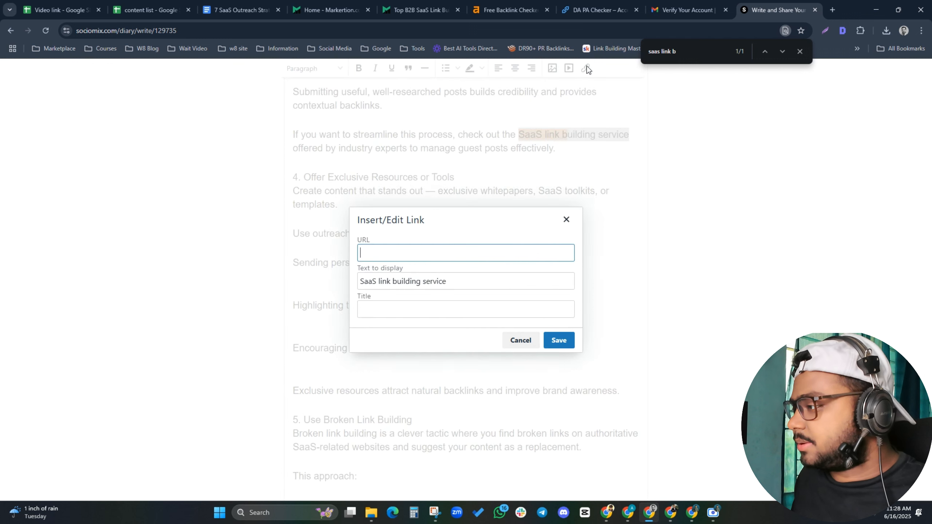
text(https://markertion.com/saas-link-building-service/)
click(486, 278)
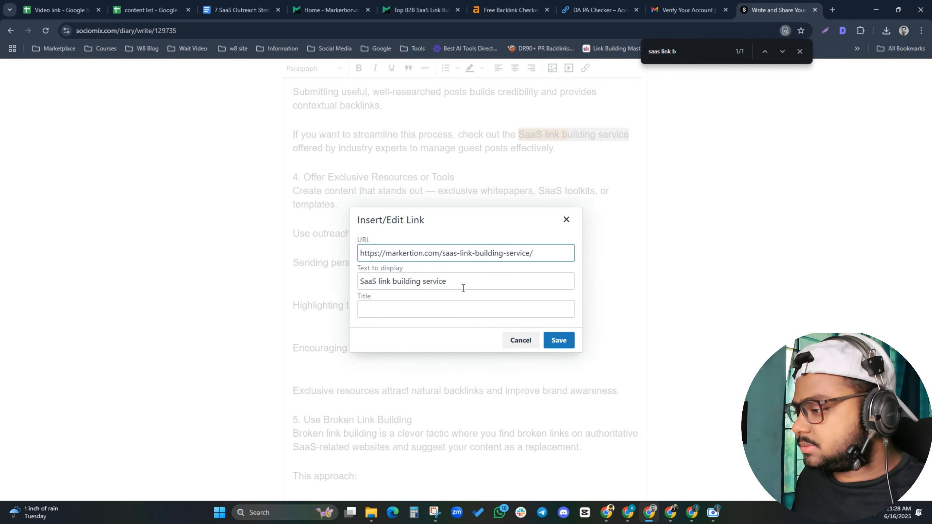
click(455, 311)
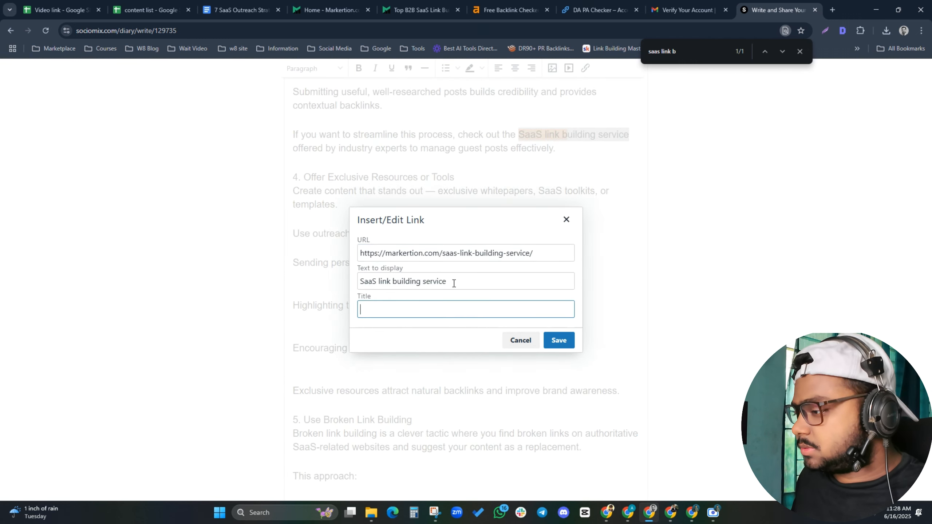
key(shift+Tab)
click(369, 304)
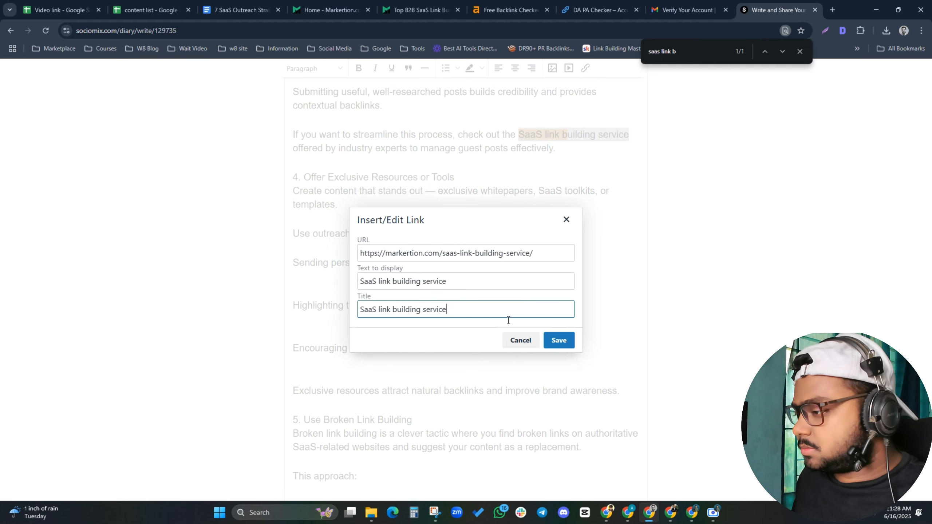
click(558, 340)
click(798, 53)
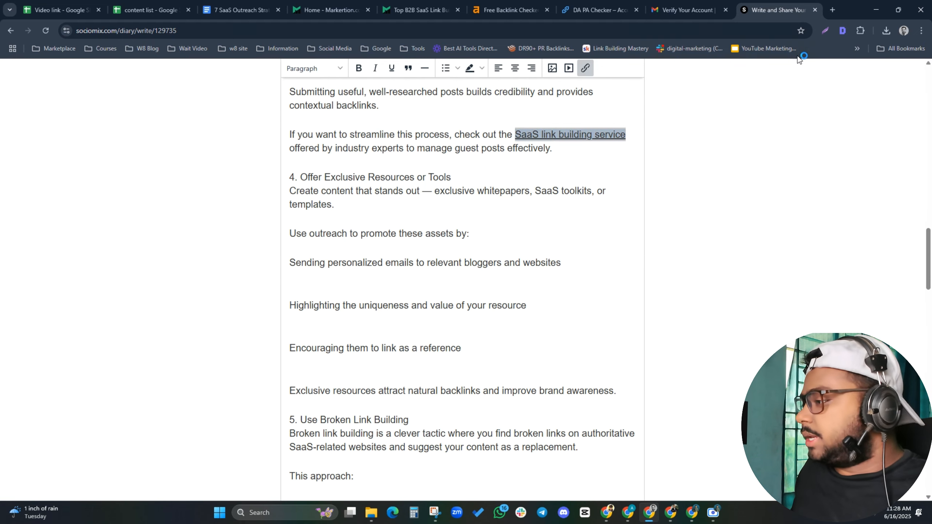
scroll(439, 282, down, 9)
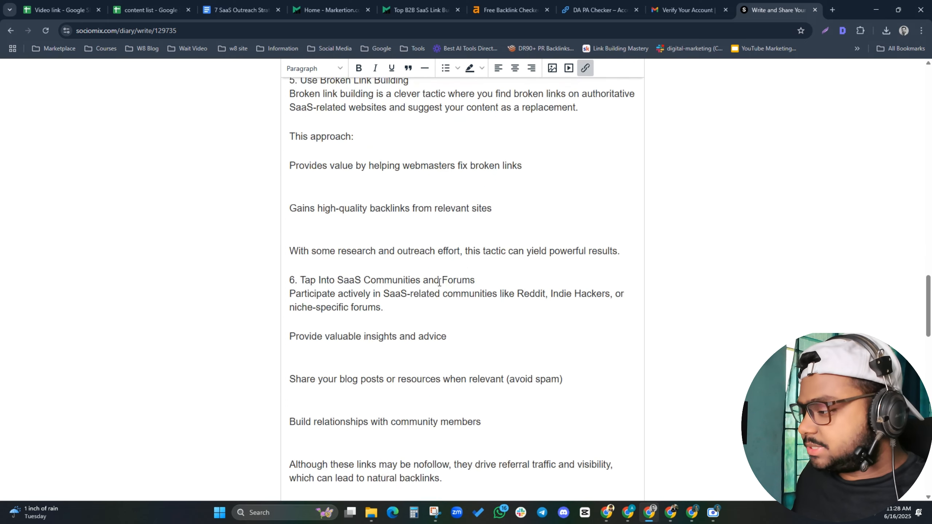
scroll(438, 282, down, 3)
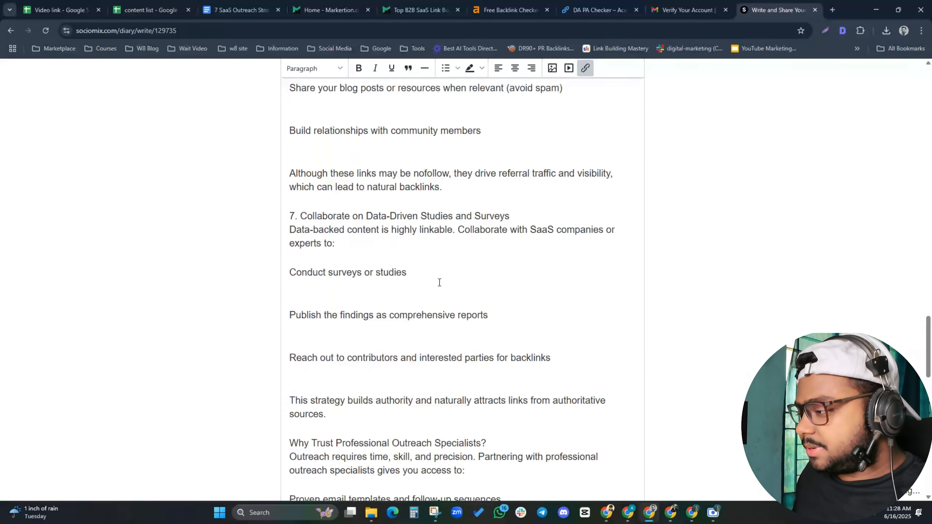
scroll(501, 259, down, 7)
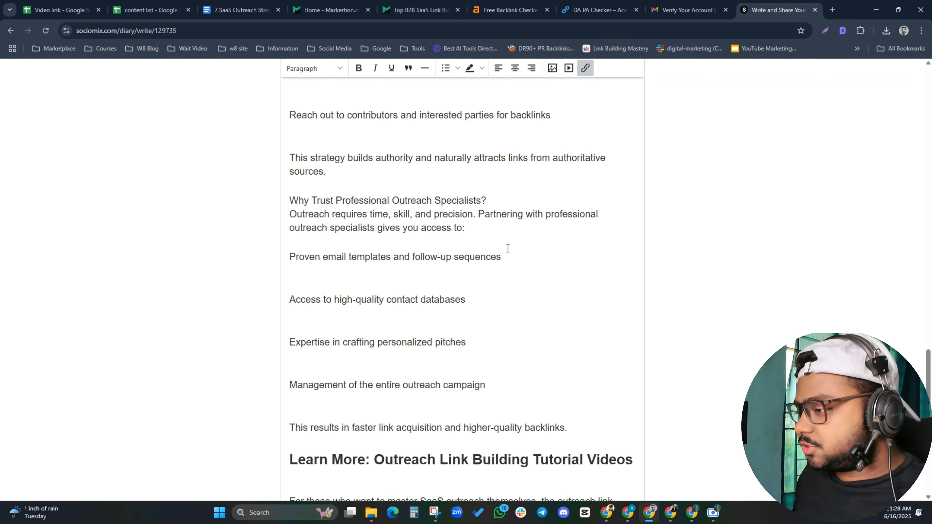
click(239, 10)
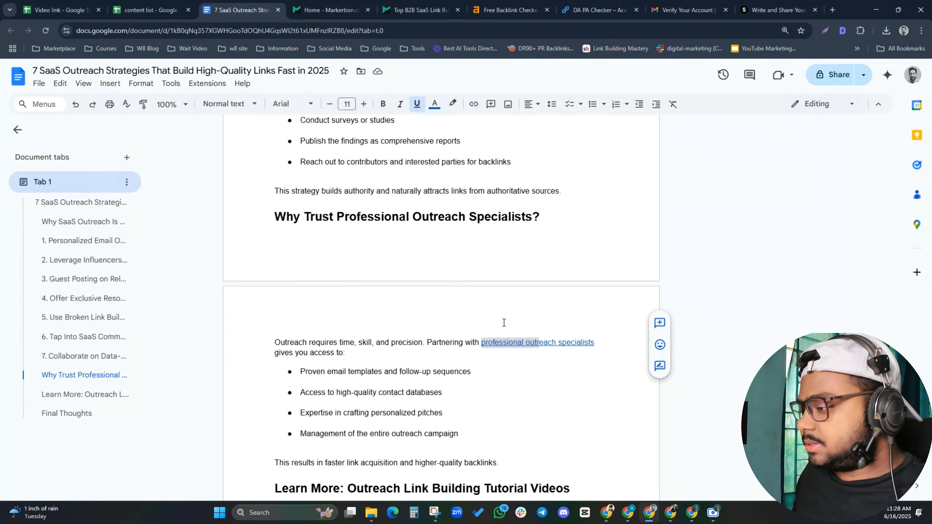
click(774, 10)
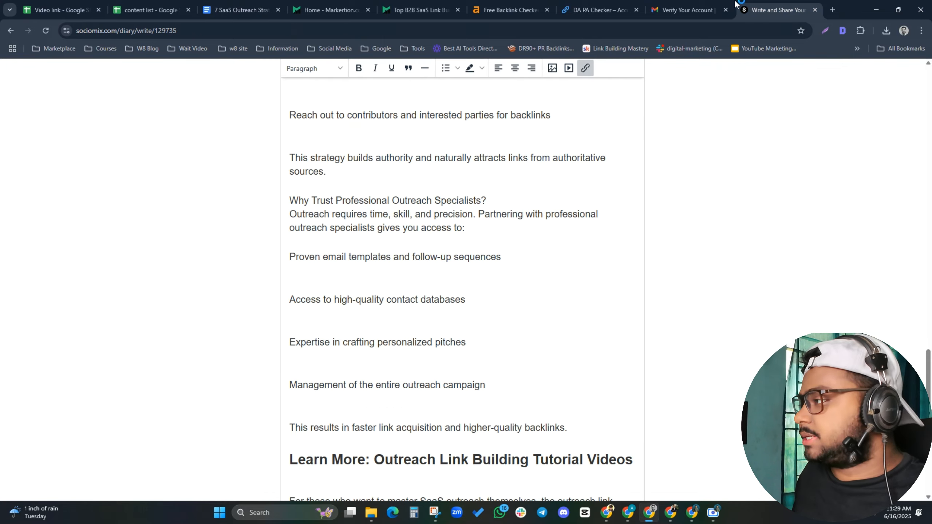
click(329, 9)
click(242, 32)
key(ctrl+c)
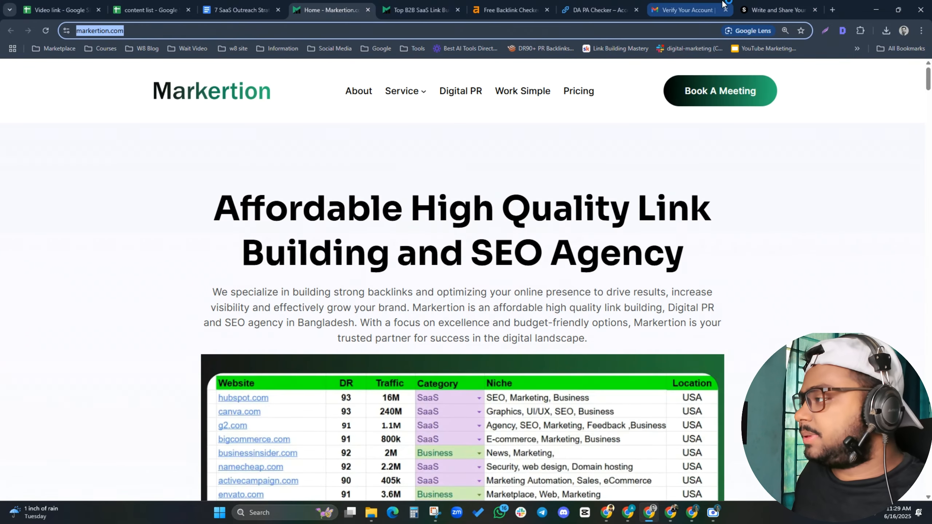
click(753, 3)
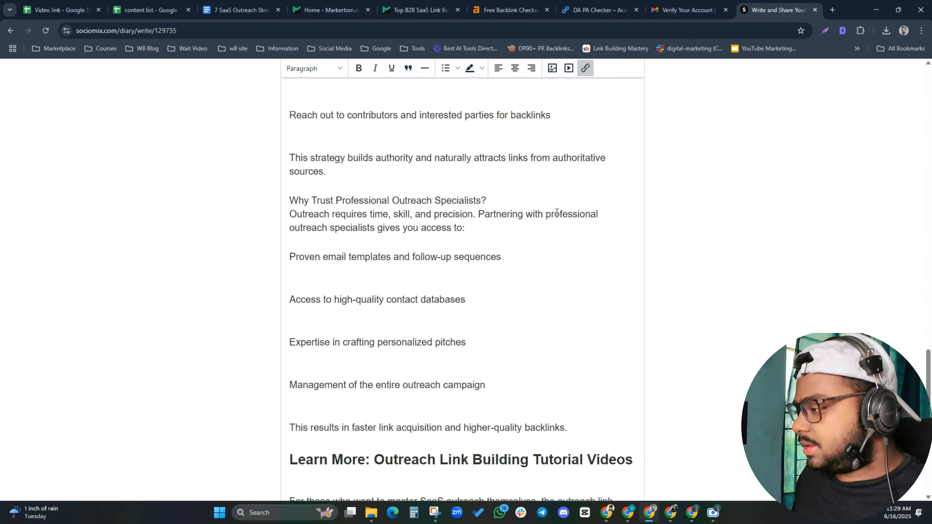
drag(546, 214, 377, 227)
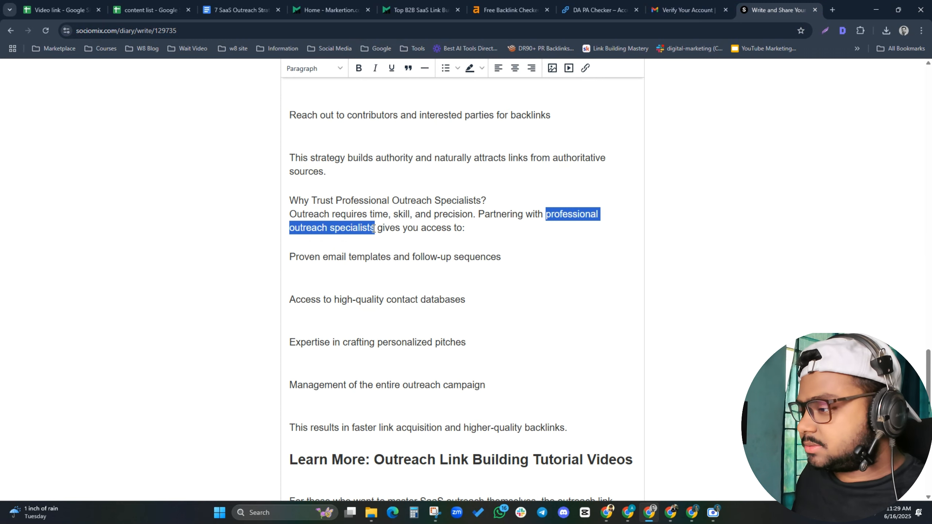
click(586, 68)
key(ctrl+v)
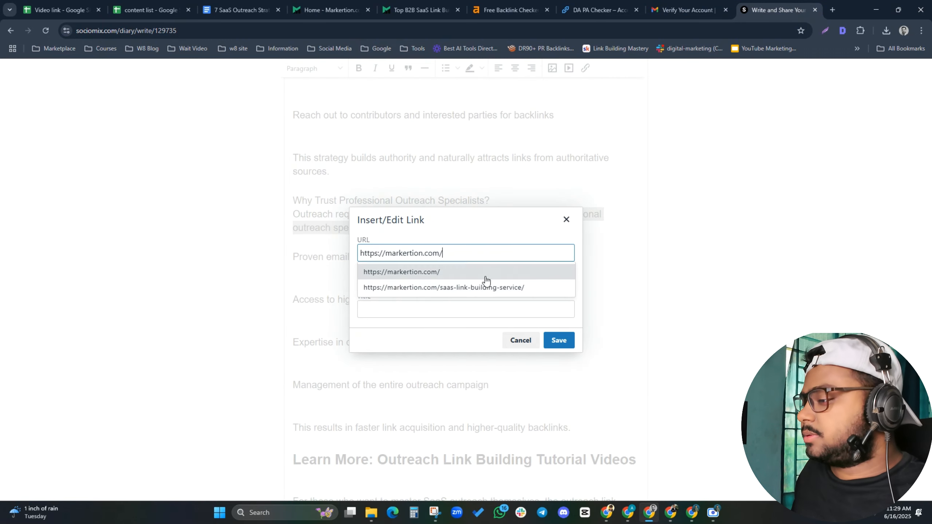
click(394, 311)
drag(480, 282, 198, 275)
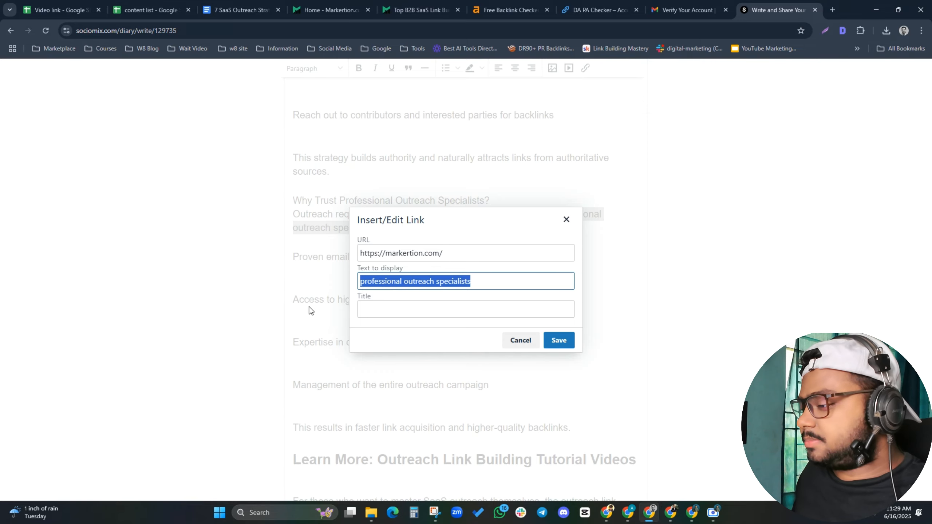
key(ctrl+c)
click(383, 310)
key(ctrl+v)
click(558, 340)
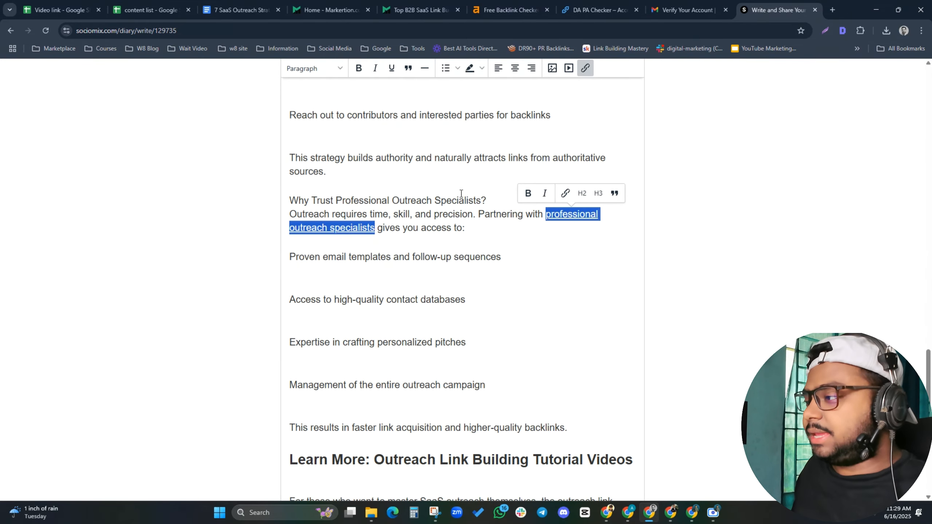
click(473, 167)
scroll(477, 183, down, 15)
scroll(506, 245, up, 12)
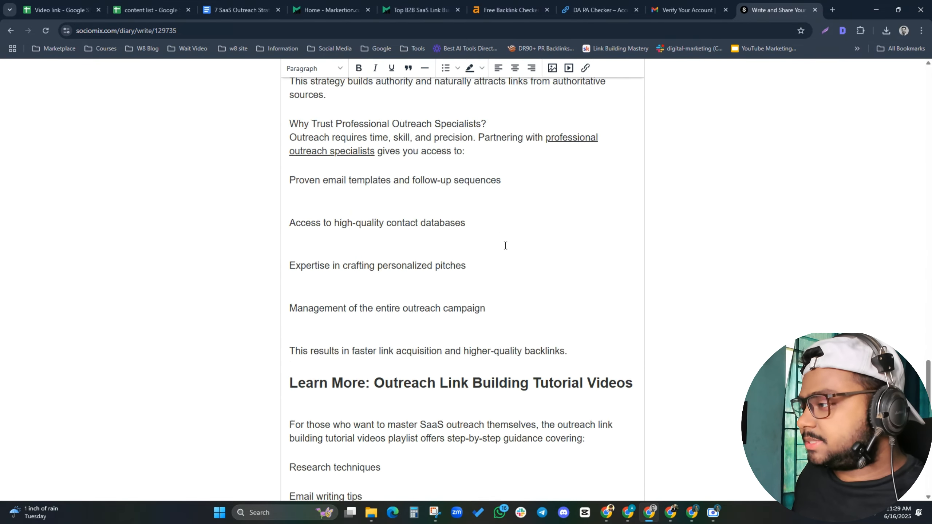
scroll(505, 245, up, 8)
Upload saas-link-building from Downloads and place the 1200×675 image before the Why Trust section
click(552, 68)
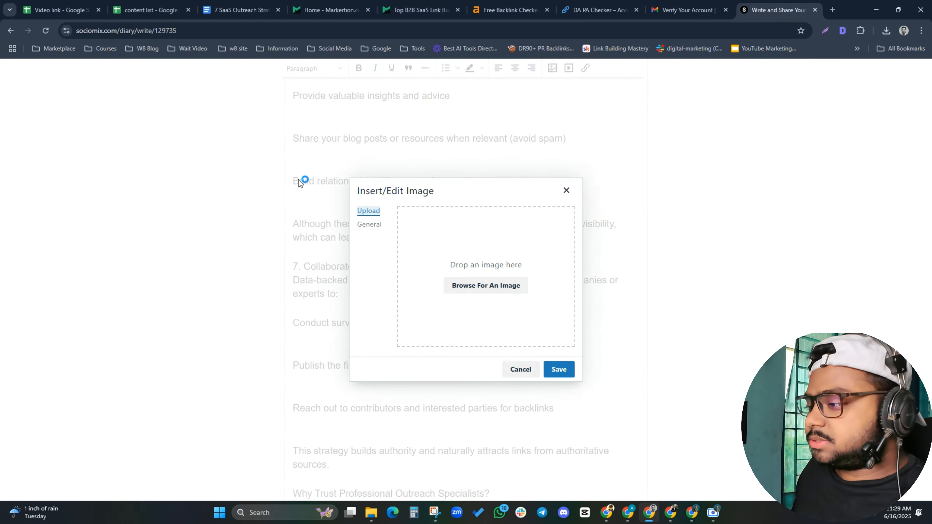
click(486, 285)
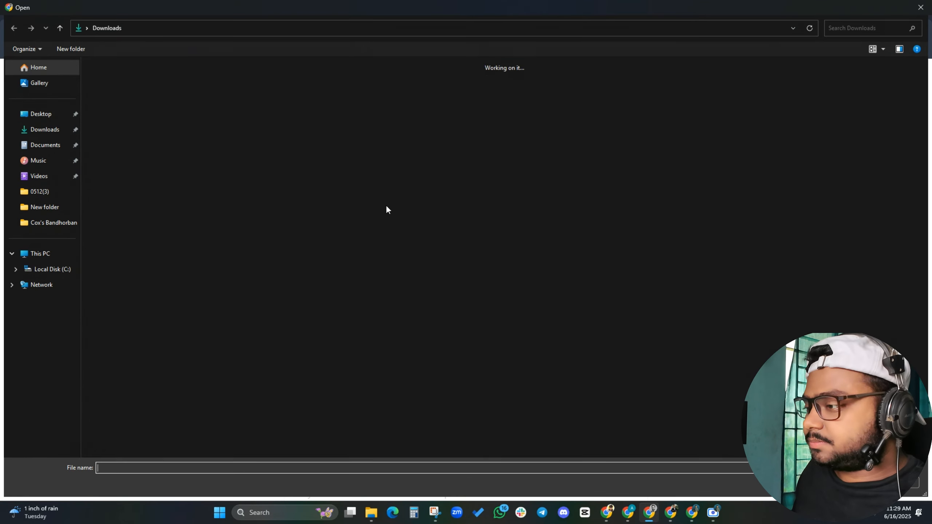
click(631, 85)
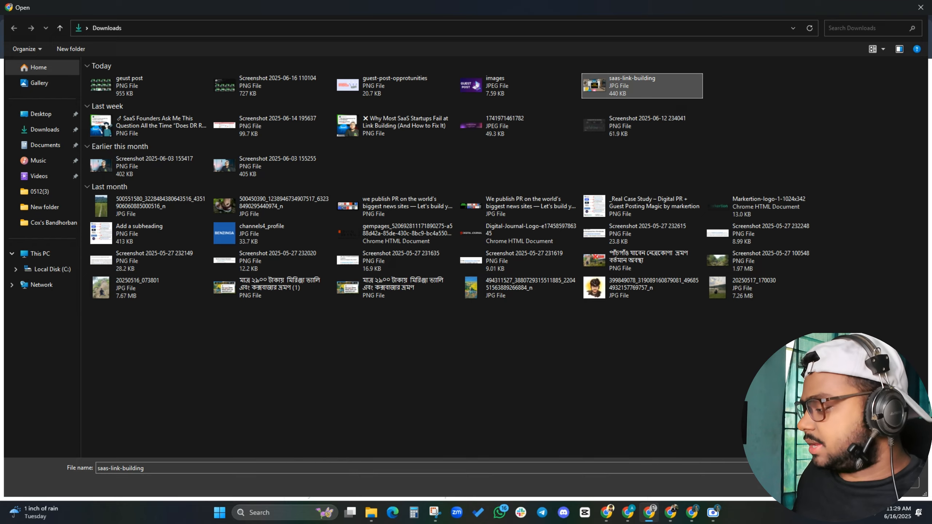
click(852, 483)
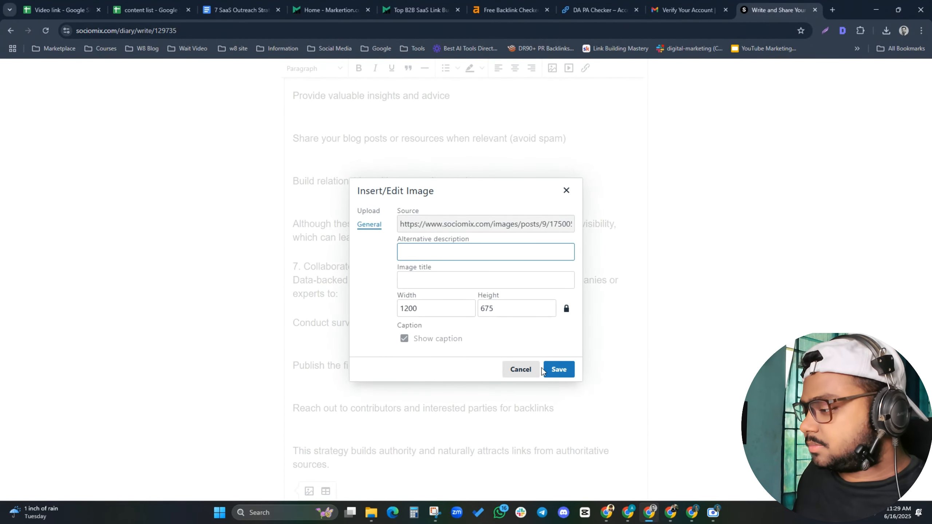
click(545, 369)
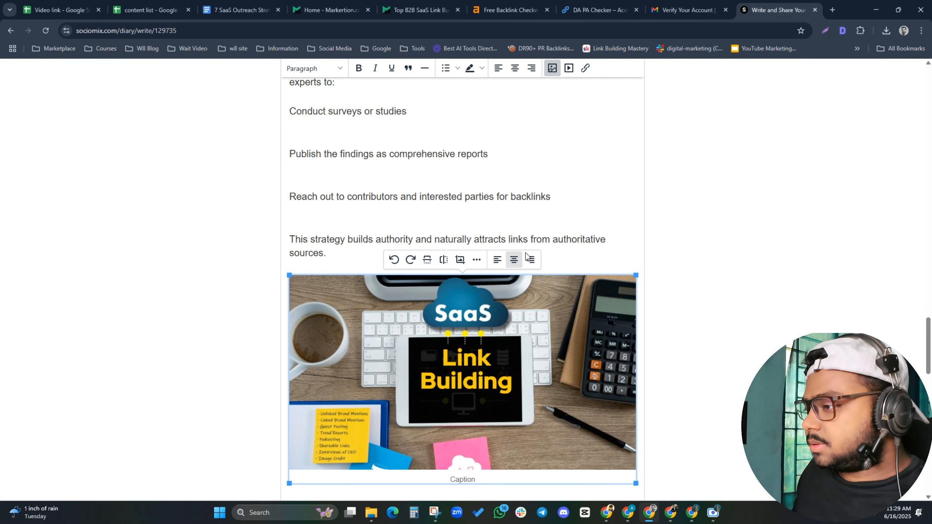
scroll(513, 260, down, 5)
scroll(515, 214, up, 5)
scroll(515, 214, up, 7)
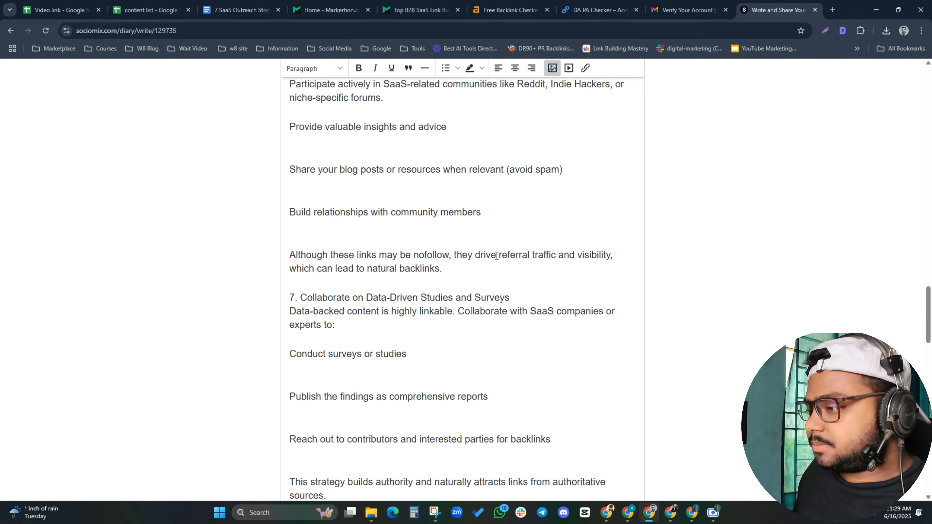
scroll(525, 206, down, 5)
scroll(534, 200, up, 1)
scroll(551, 224, down, 1)
scroll(566, 257, down, 20)
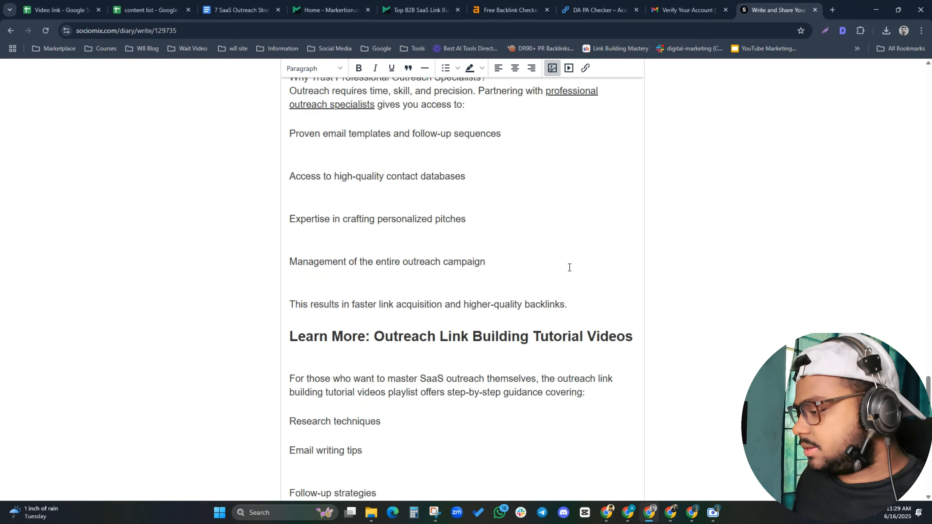
Publish the post and open '7 SaaS Outreach Strategies That Build High-Quality Links Fast In 2025' from Posts
click(502, 338)
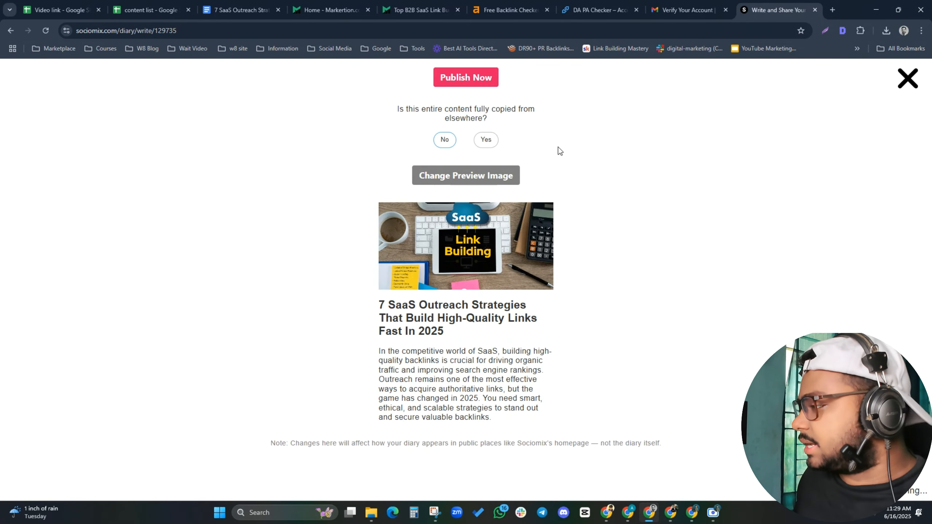
click(471, 69)
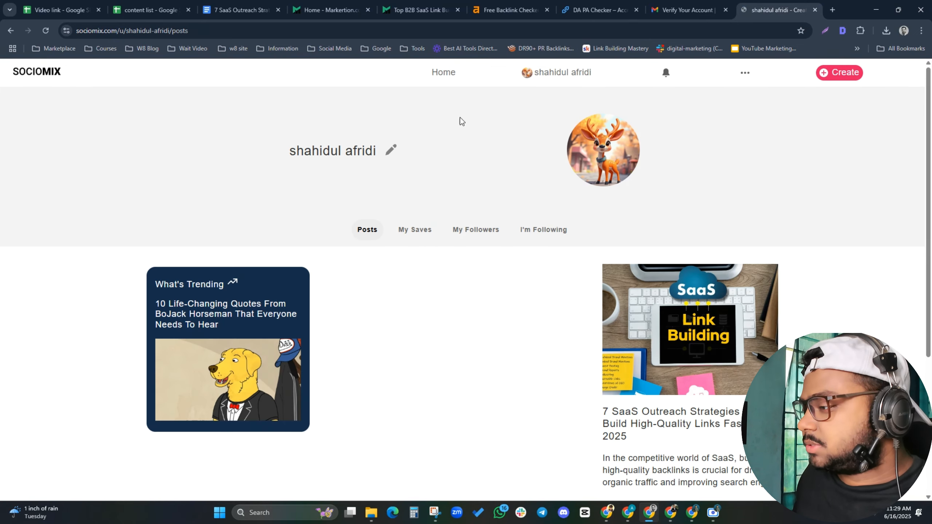
scroll(436, 256, down, 5)
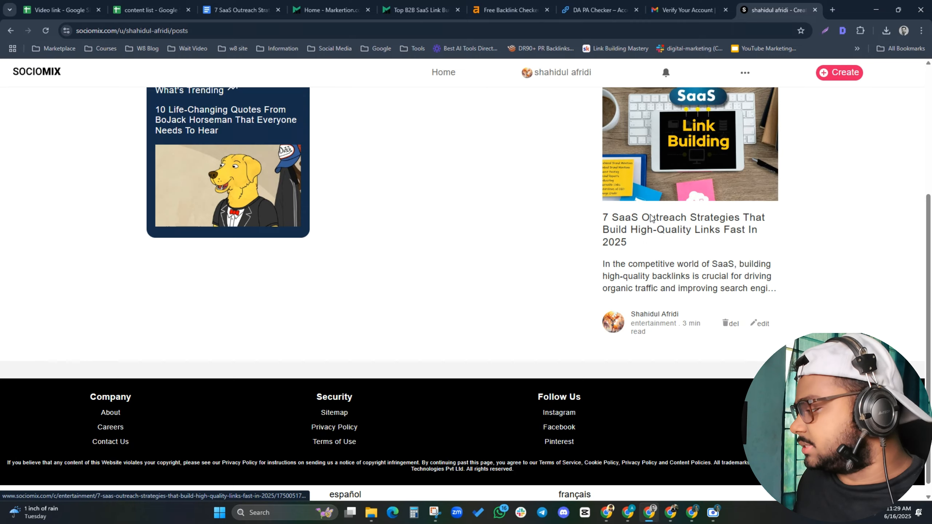
click(650, 217)
scroll(285, 248, down, 5)
scroll(285, 249, up, 5)
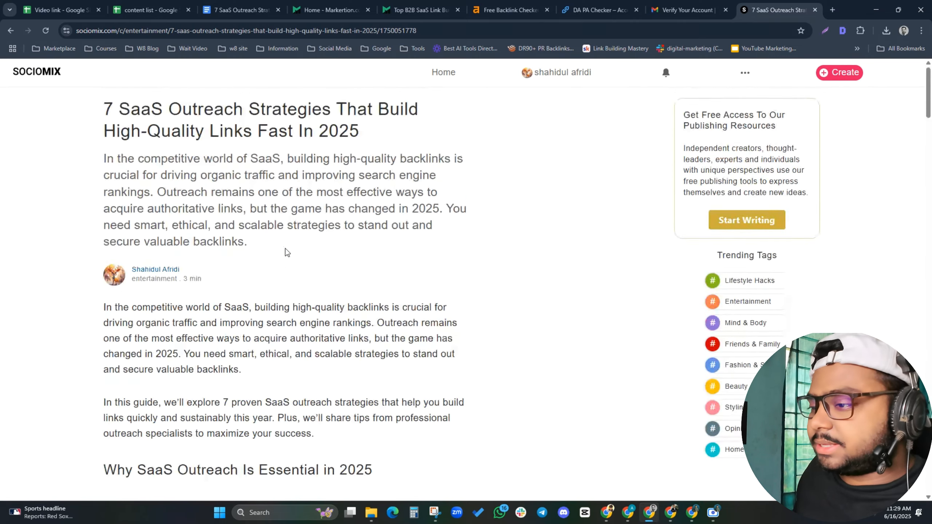
scroll(287, 251, down, 15)
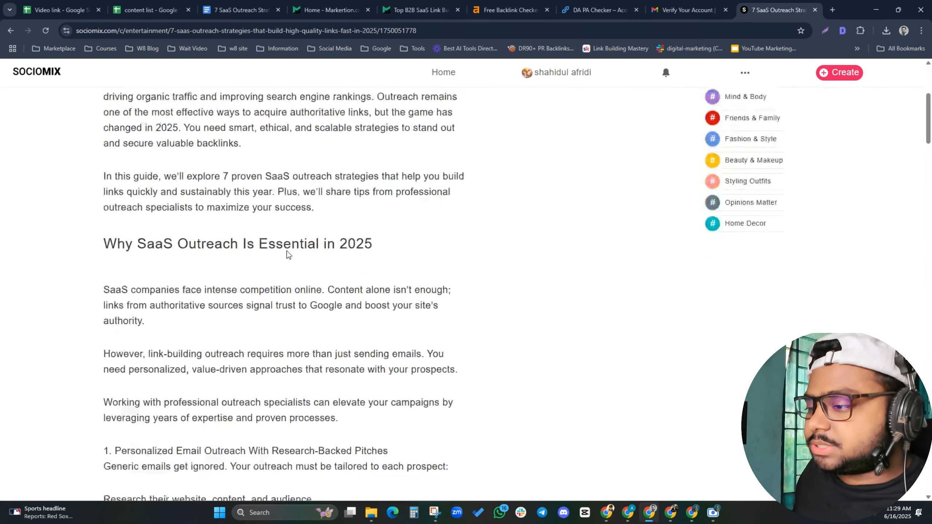
scroll(292, 251, down, 15)
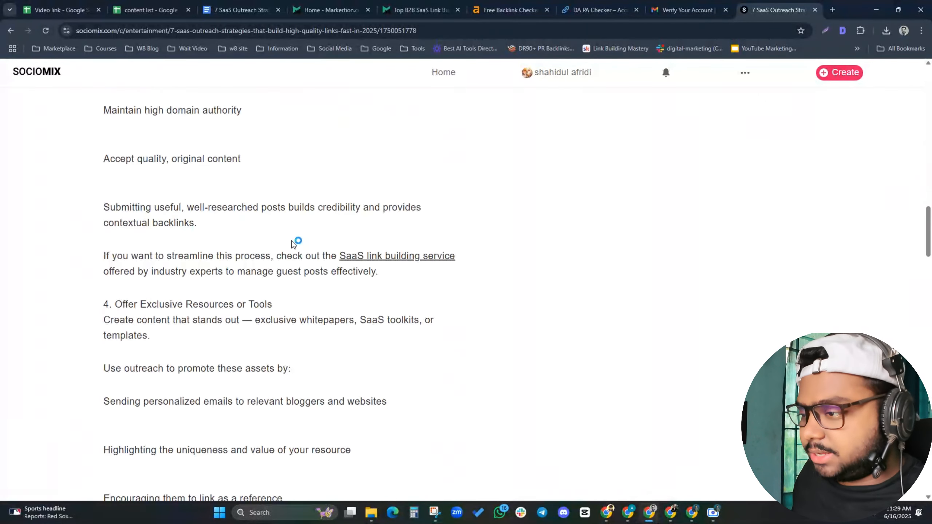
scroll(245, 290, down, 15)
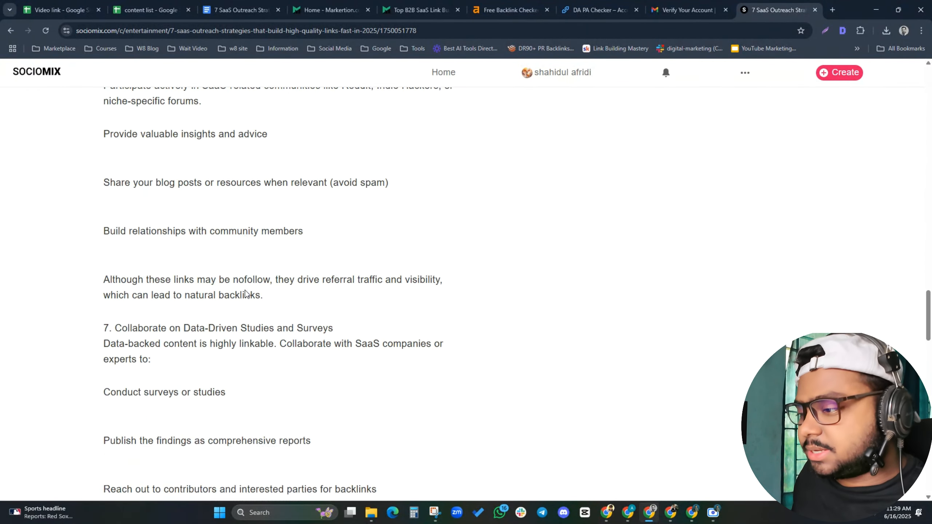
scroll(245, 290, down, 10)
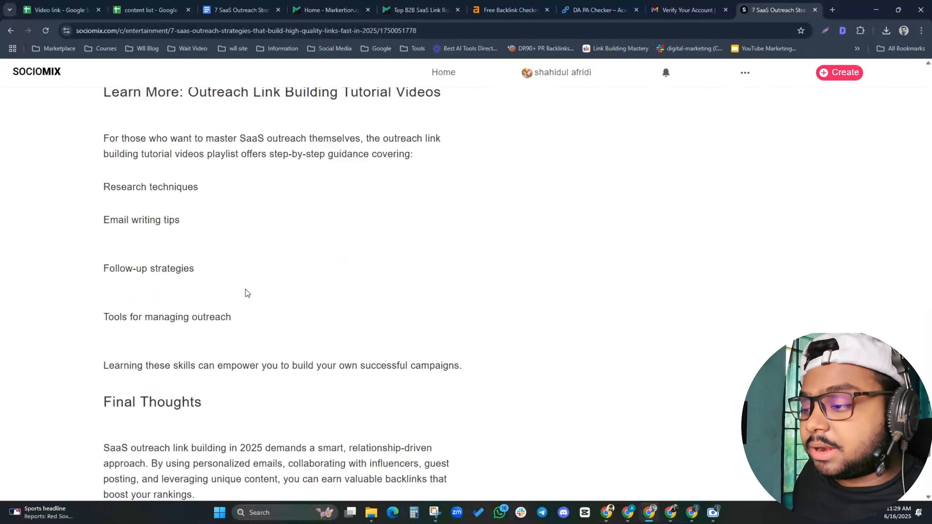
scroll(245, 290, up, 4)
scroll(246, 290, up, 7)
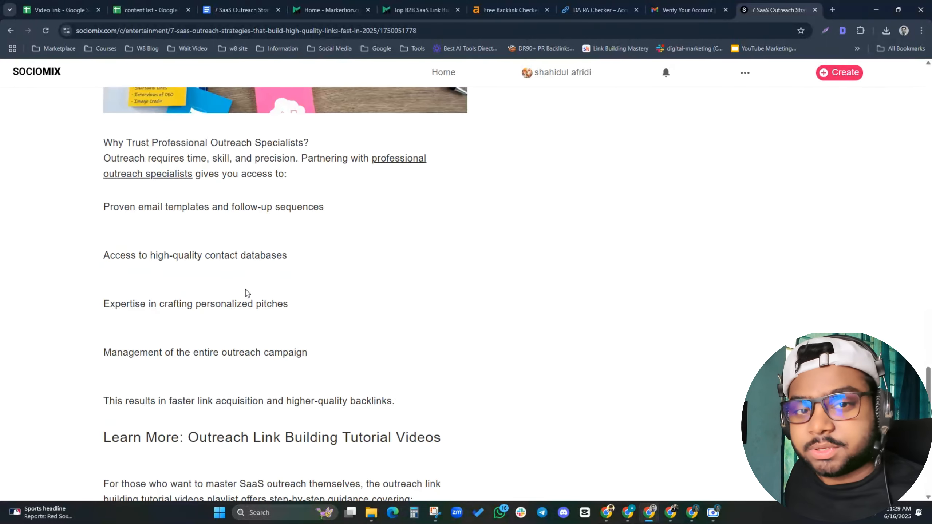
scroll(245, 290, up, 20)
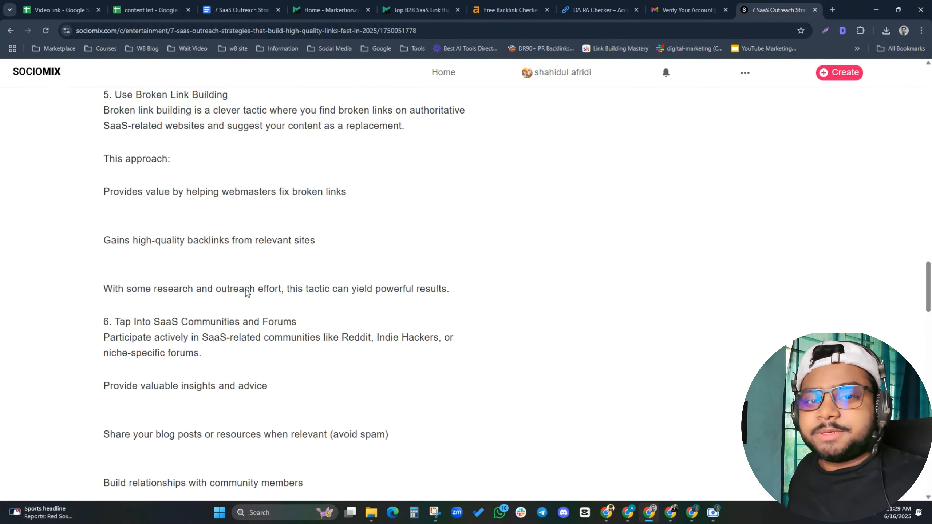